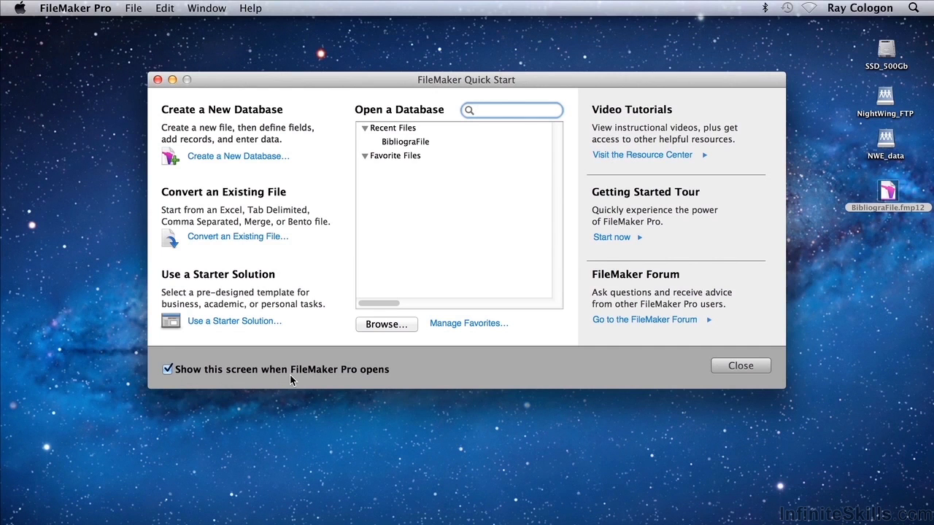
Stop the Quick Start screen showing at launch, close it, reopen it from Help, and close it again
left_click(166, 370)
left_click(741, 366)
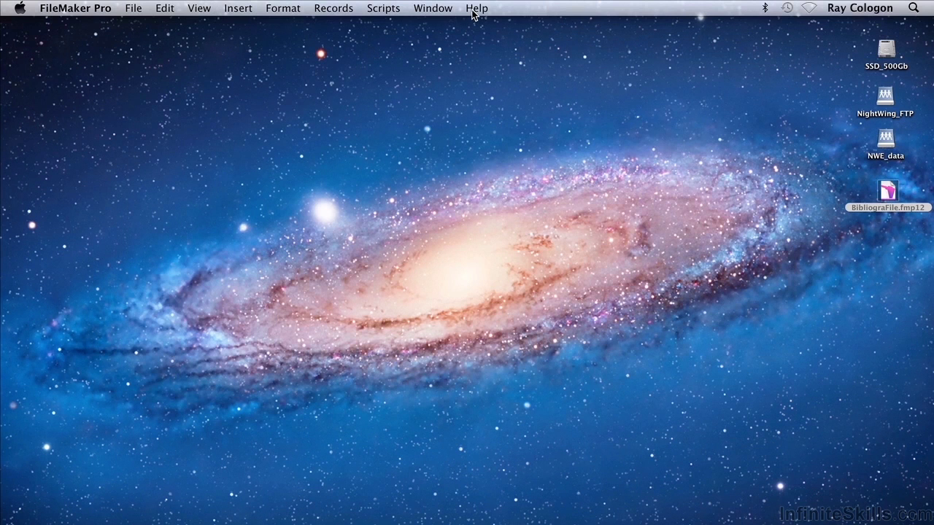
left_click(475, 10)
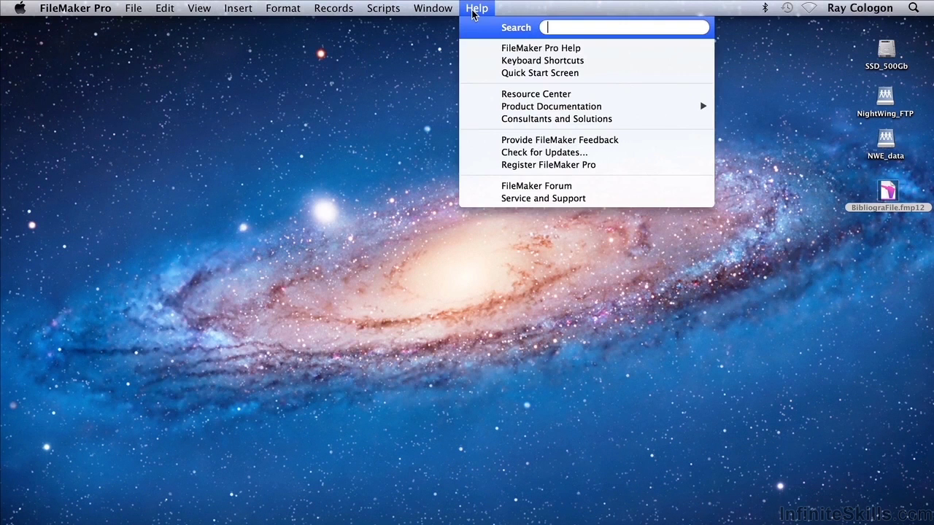
left_click(483, 74)
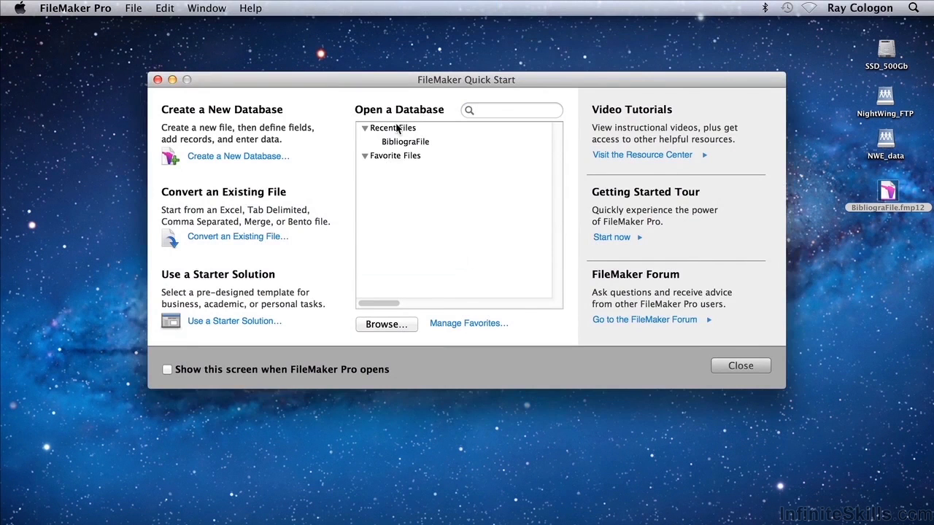
left_click(740, 366)
Create and save a new database file named 'What's New in v13'
left_click(130, 9)
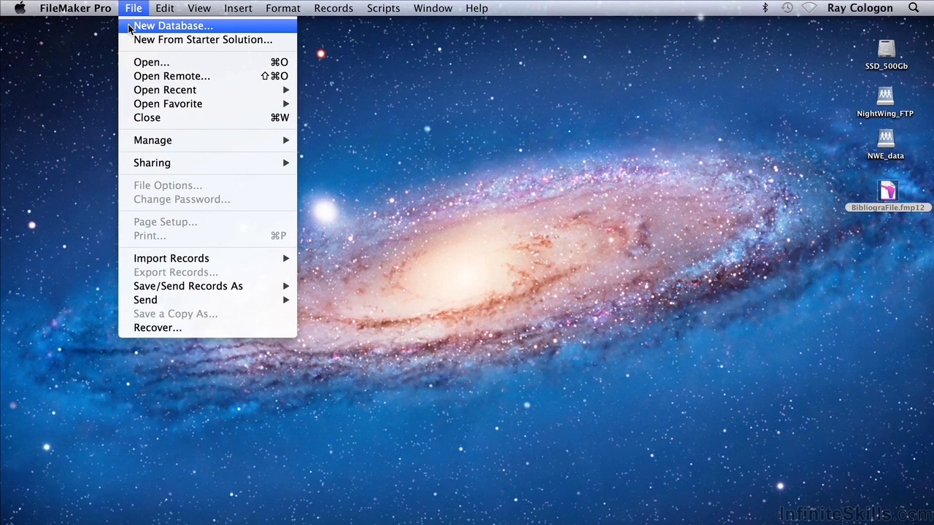
left_click(130, 28)
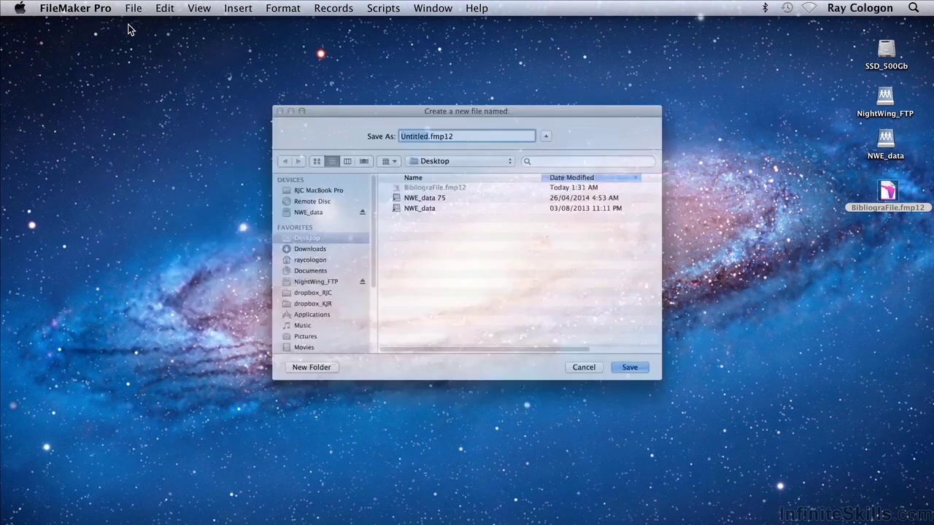
type("What's New")
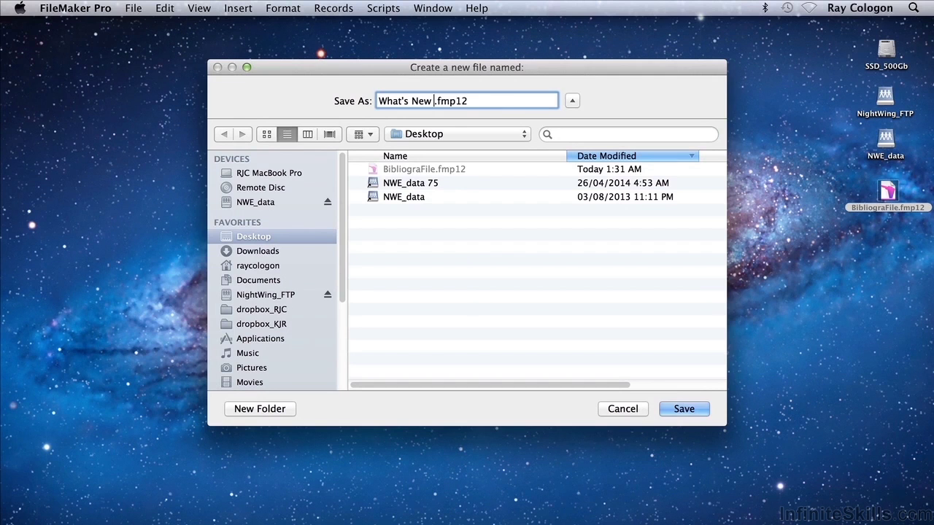
type(" in v13")
key("Return")
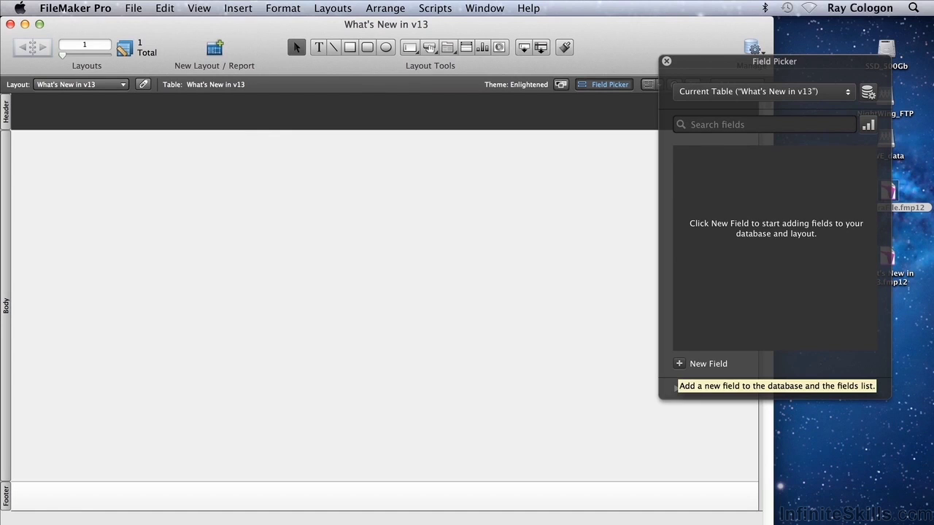
Add a Text field named MyFirstField
left_click(679, 363)
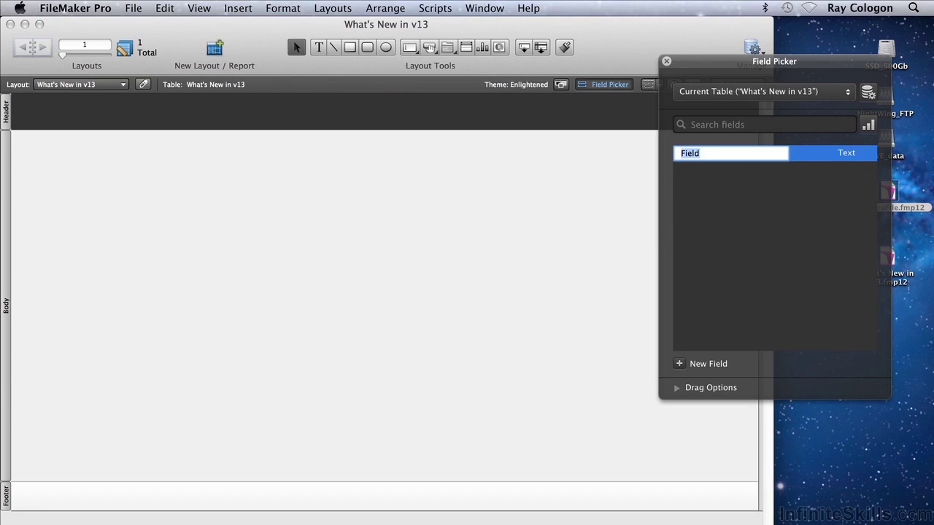
type("MyFirst")
type("Field")
key("Return")
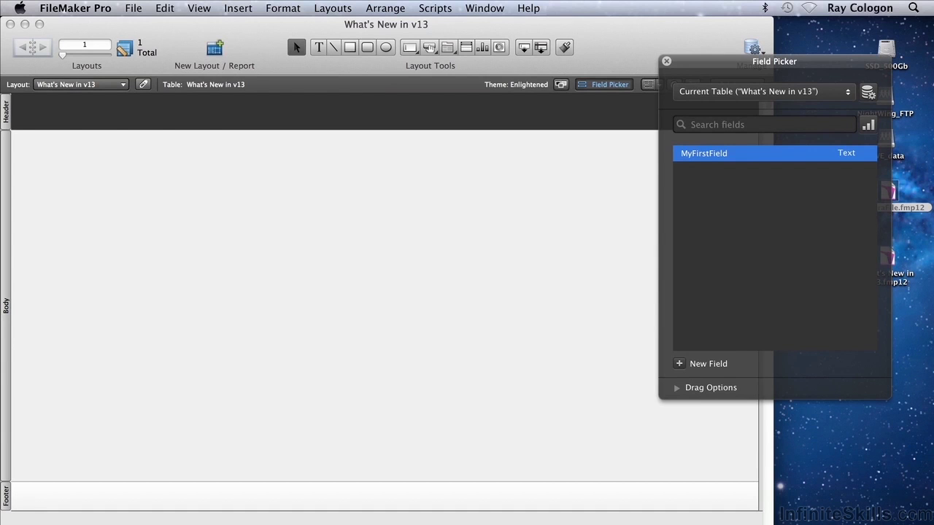
left_click(847, 154)
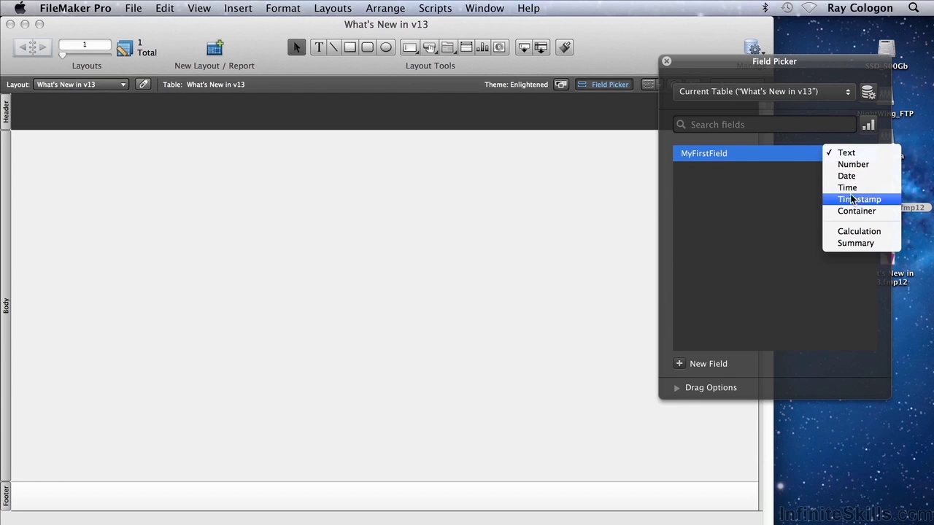
left_click(847, 153)
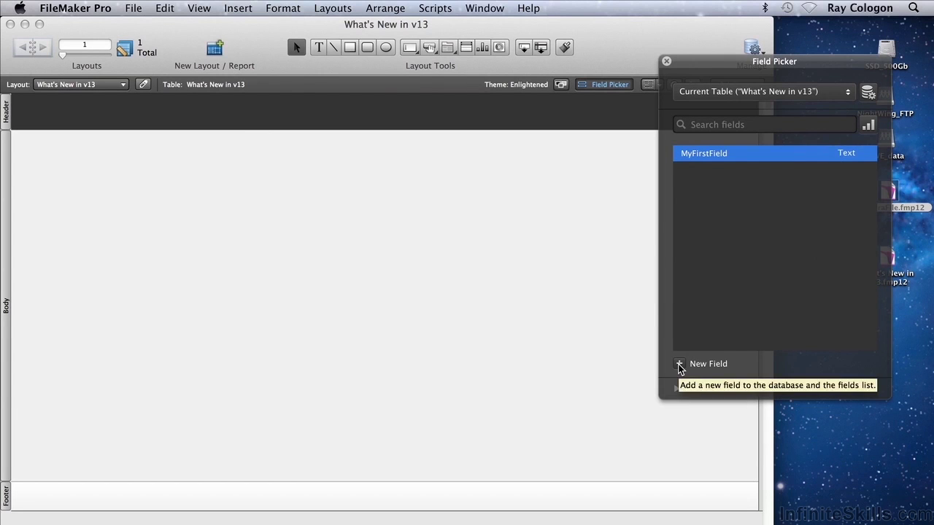
Add MySecondField as a Number field, then add a third field named AnotherField
left_click(678, 364)
type("M")
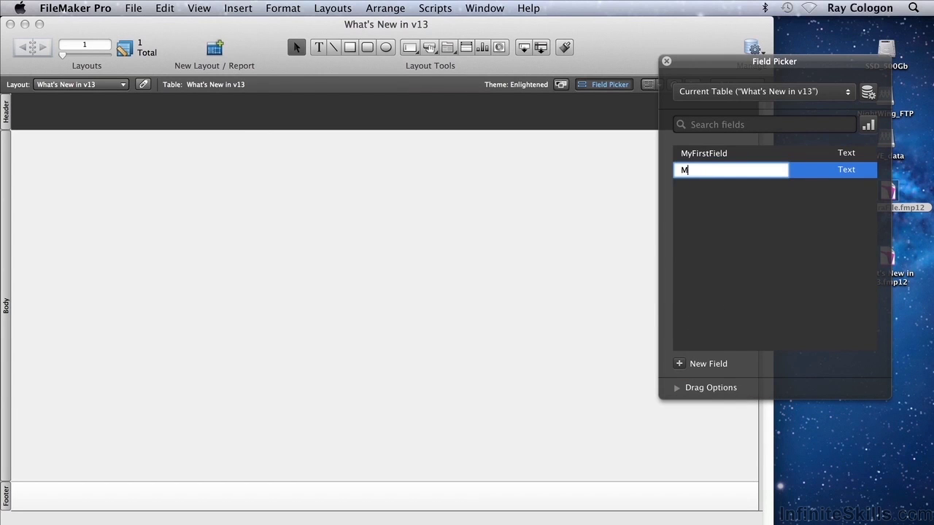
type("ySecondField")
key("Return")
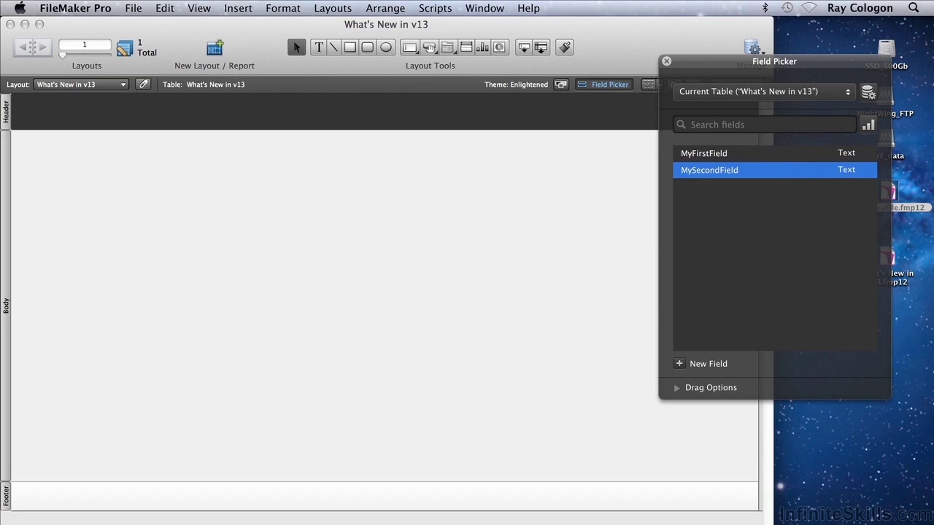
left_click(846, 170)
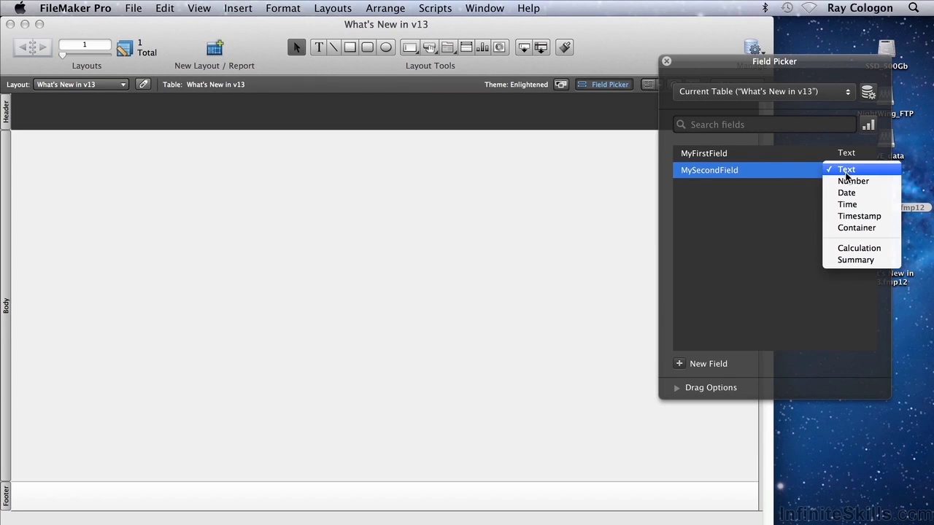
left_click(845, 182)
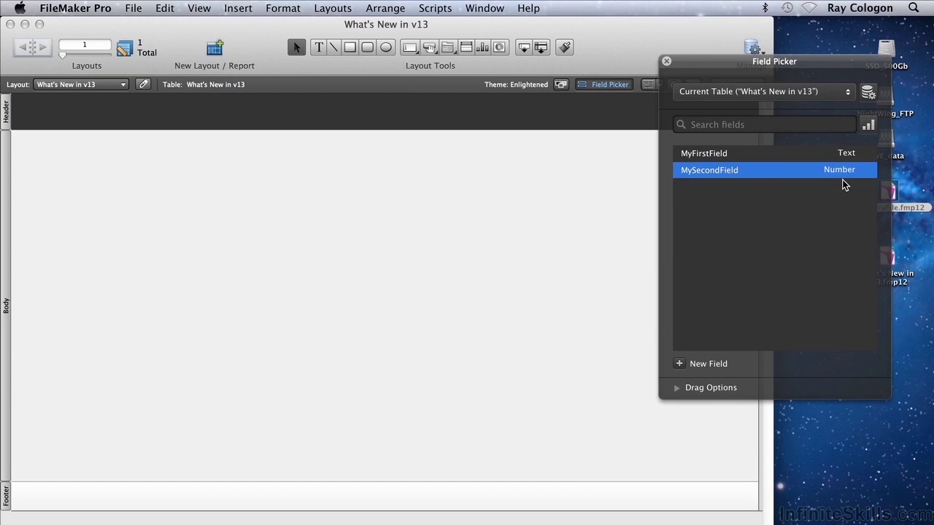
left_click(678, 364)
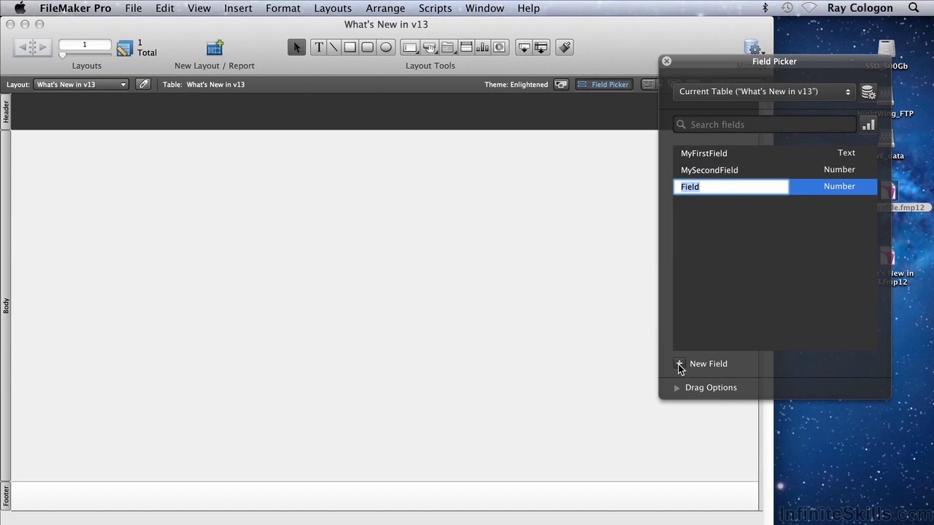
type("AnotherField")
key("Return")
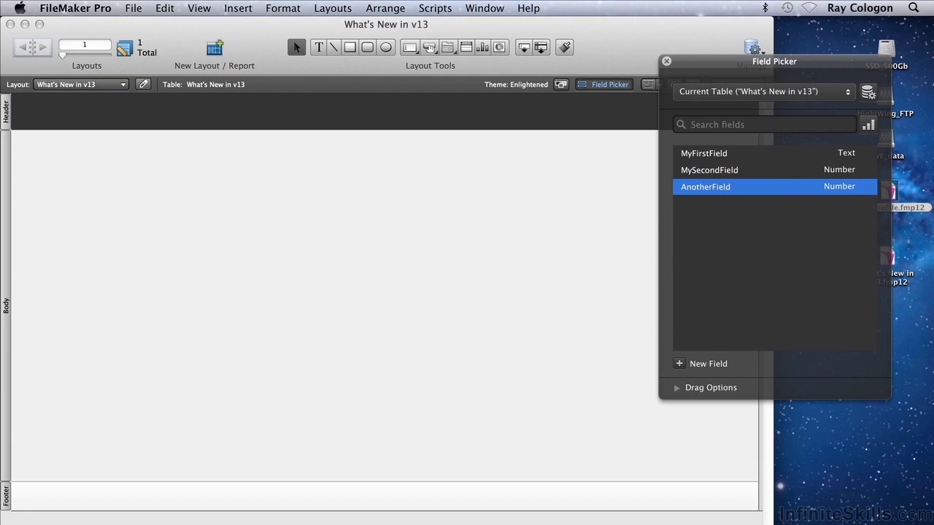
left_click(839, 187)
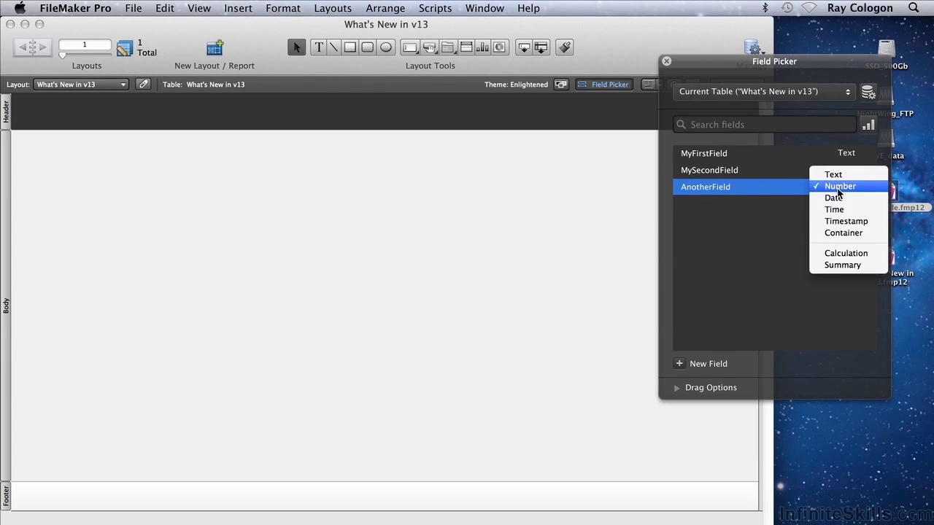
Set AnotherField's type to Date, keeping the field list on the current table
left_click(834, 201)
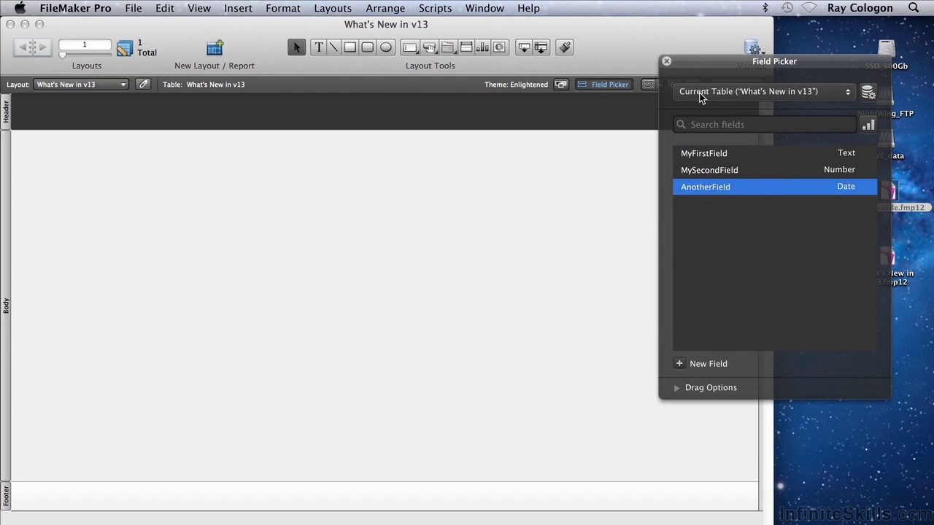
left_click(848, 94)
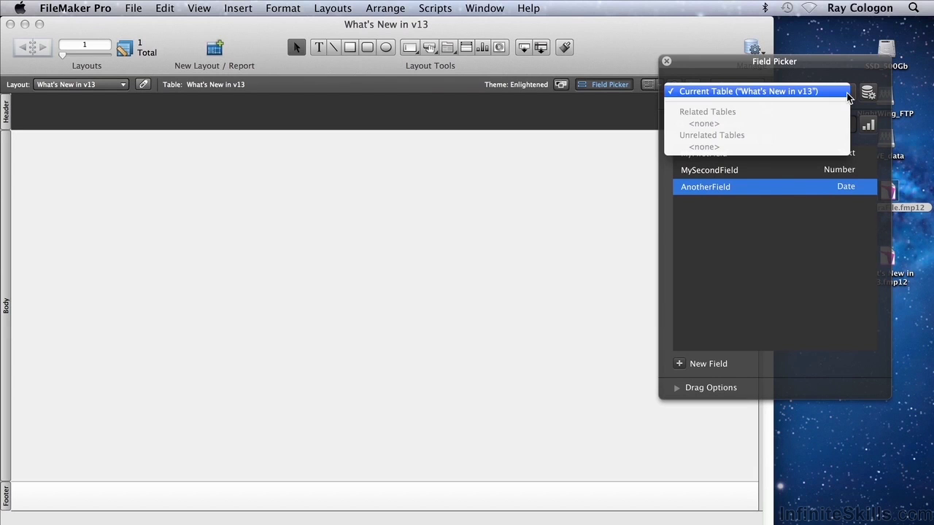
left_click(846, 93)
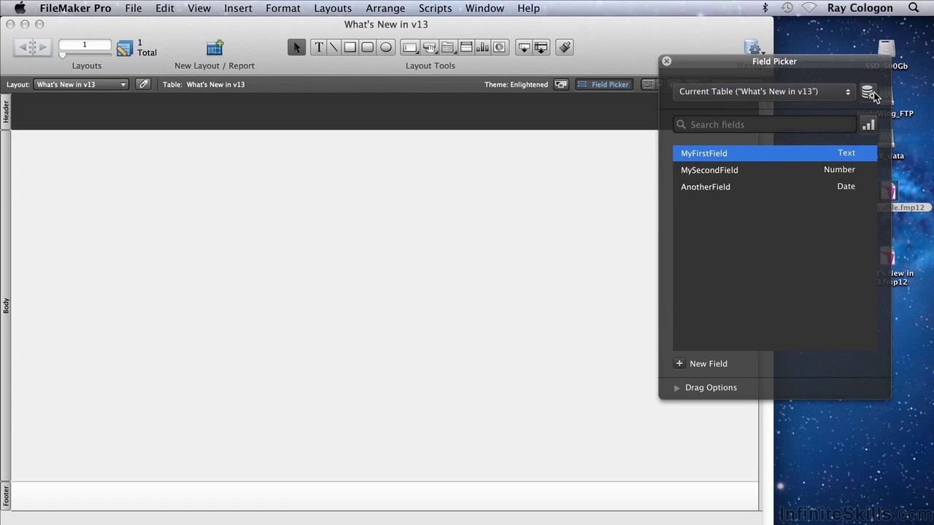
Review the Tables and Relationships tabs in Manage Database, then cancel and discard
left_click(867, 95)
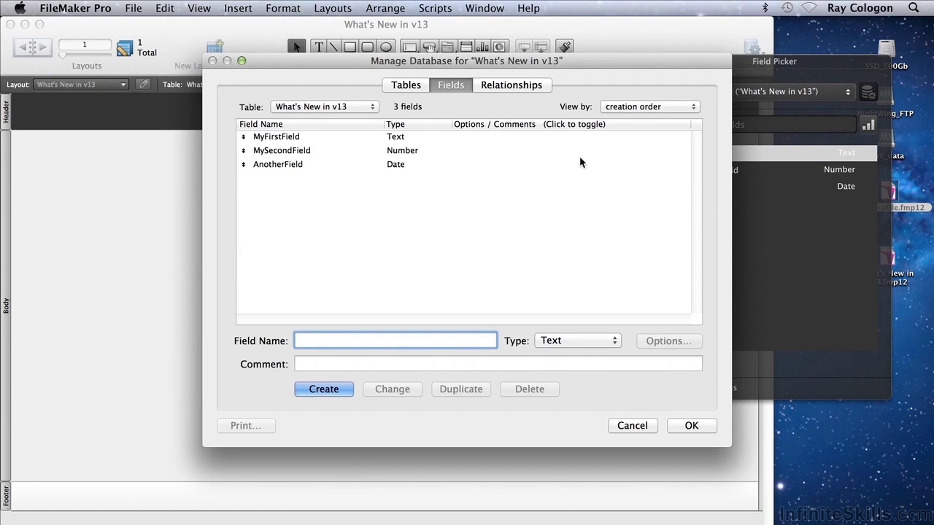
left_click(407, 85)
left_click(511, 86)
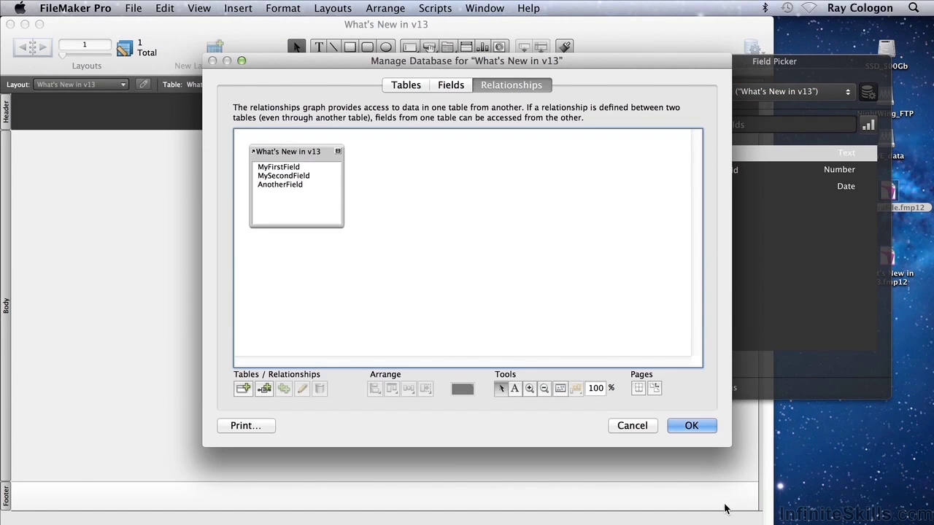
left_click(633, 426)
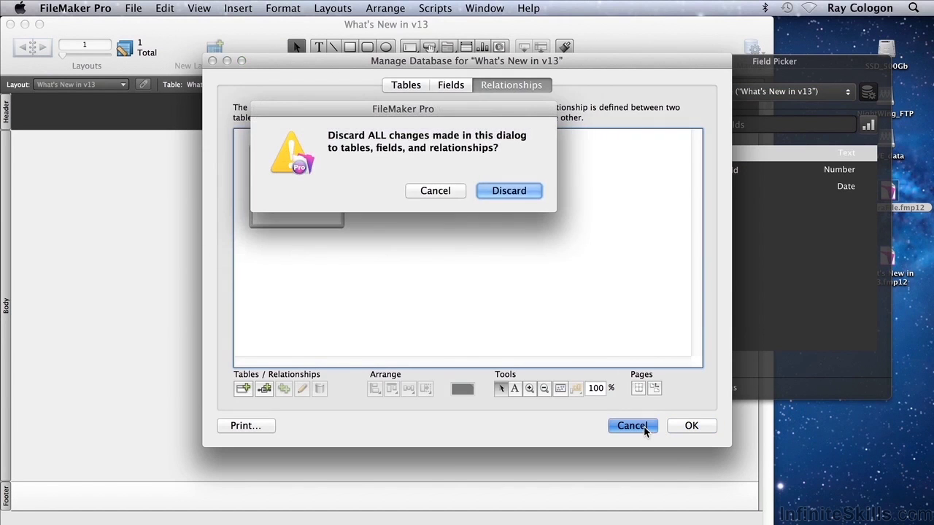
left_click(509, 191)
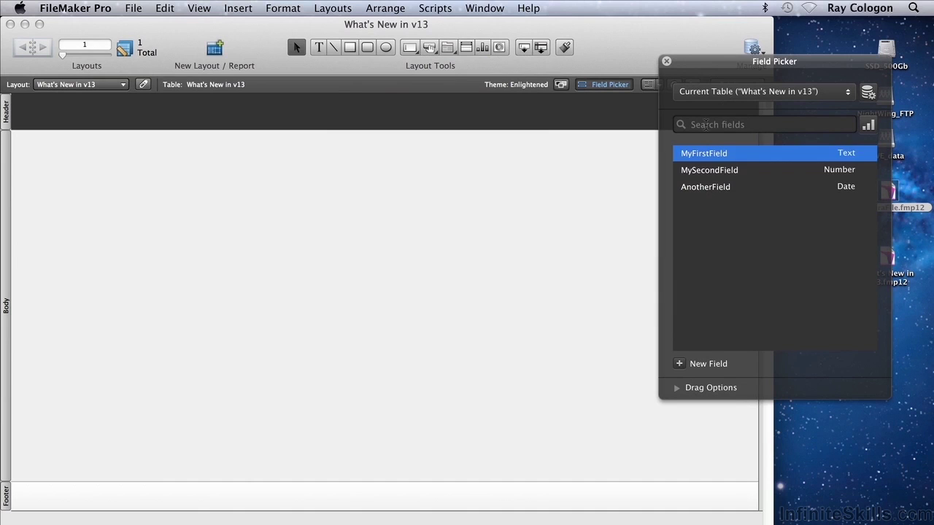
left_click(706, 124)
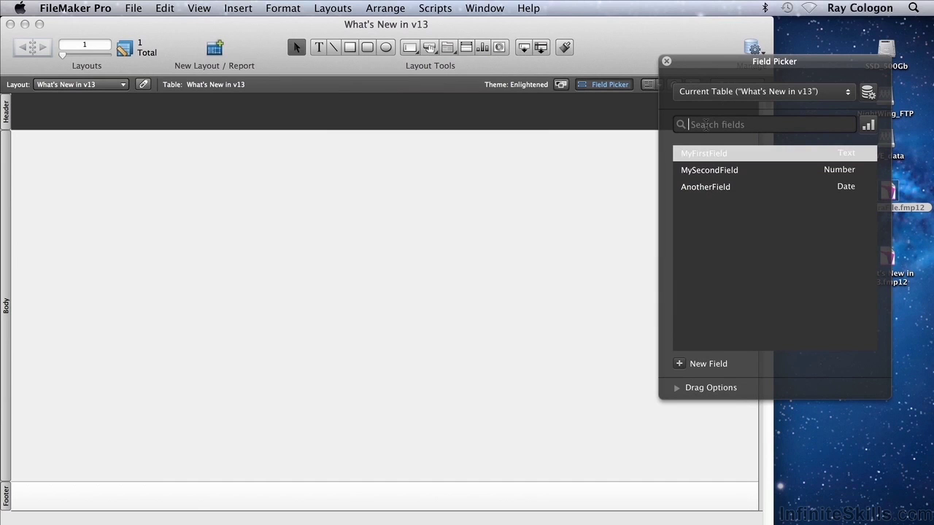
type("A")
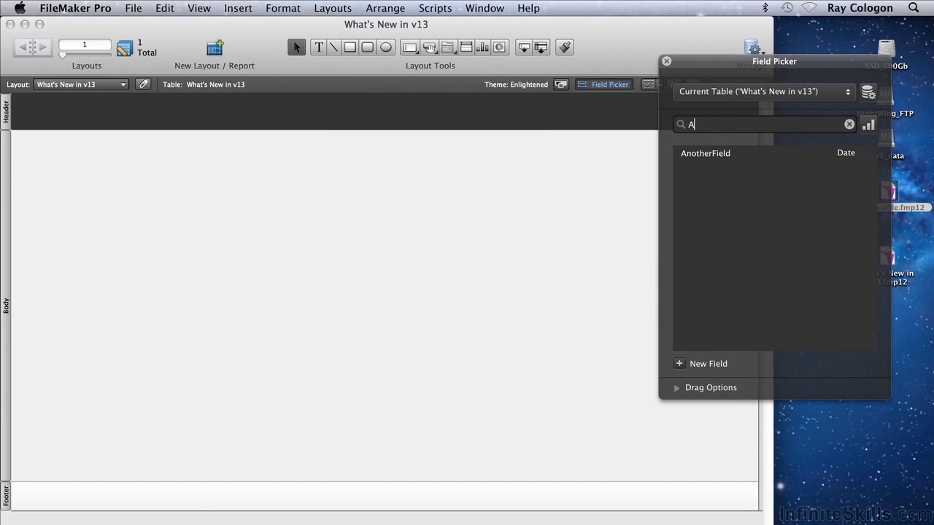
key("BackSpace")
type("My")
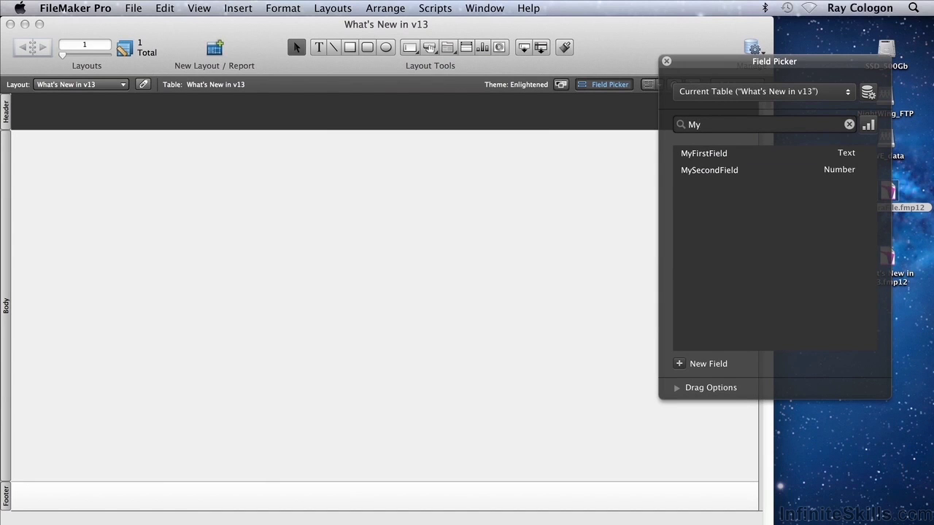
key("BackSpace")
key("BackSpace")
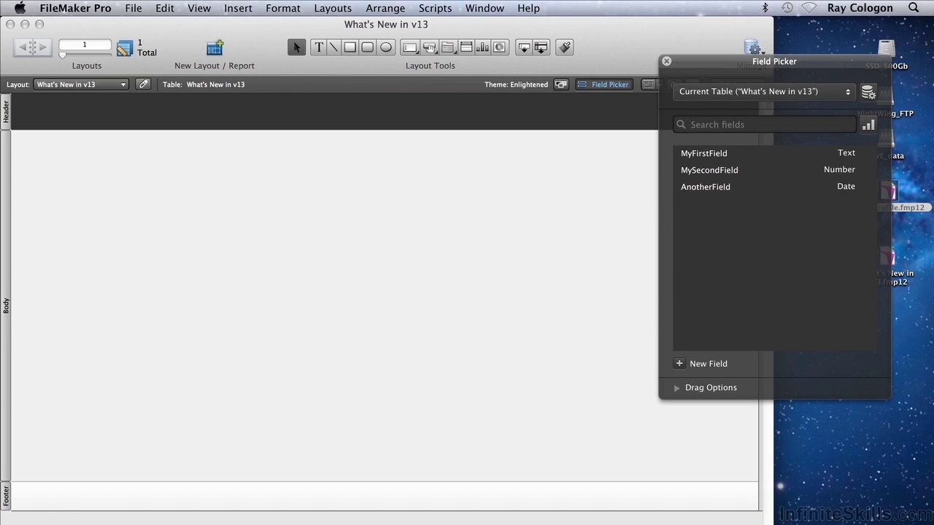
left_click(870, 126)
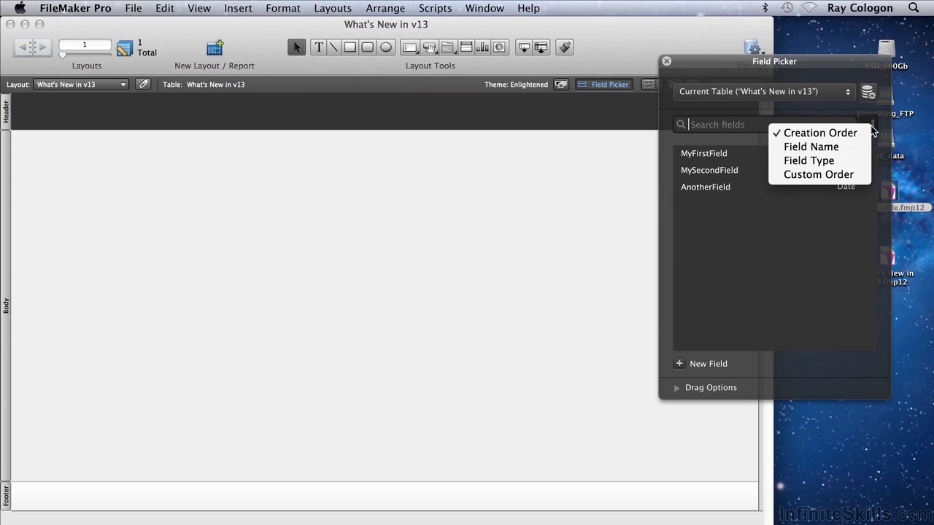
left_click(872, 129)
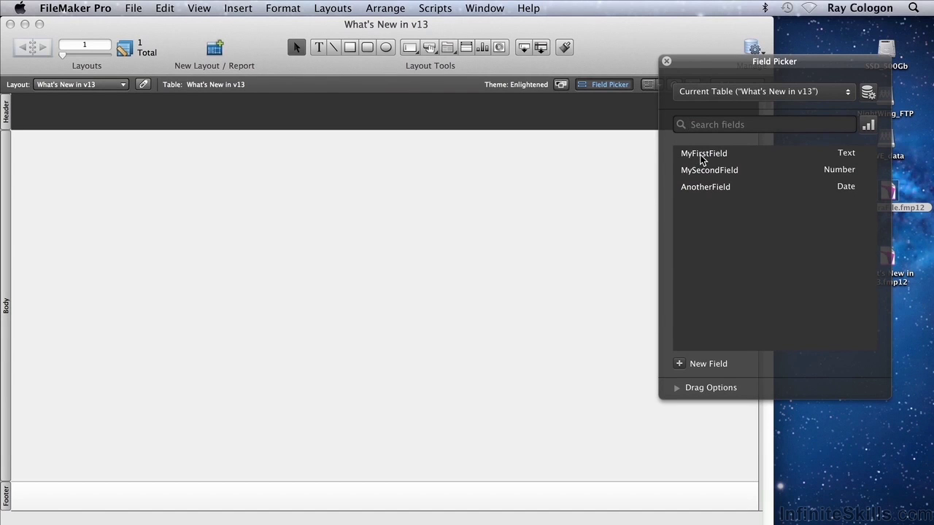
Drag MyFirstField, MySecondField and AnotherField together onto the layout body as a vertical stack
left_click(700, 158)
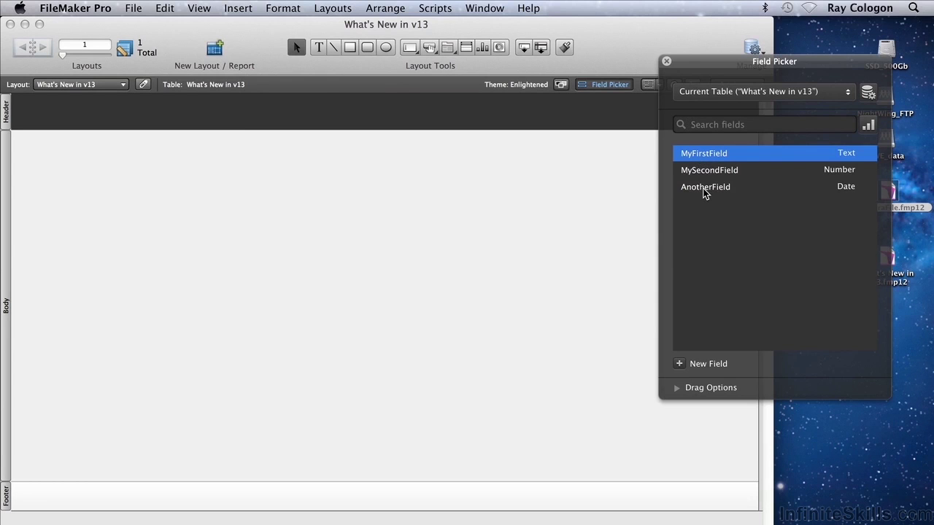
left_click(705, 188, "shift")
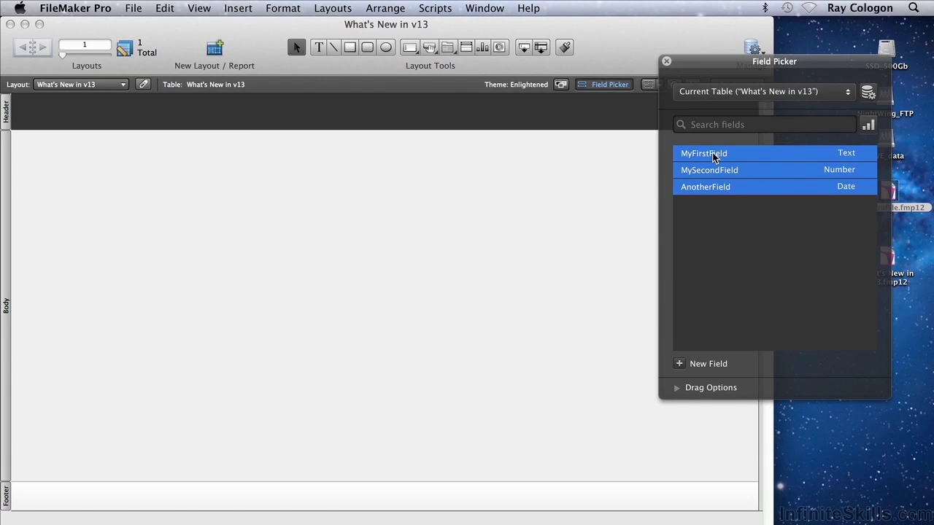
left_click_drag(714, 157, 246, 205)
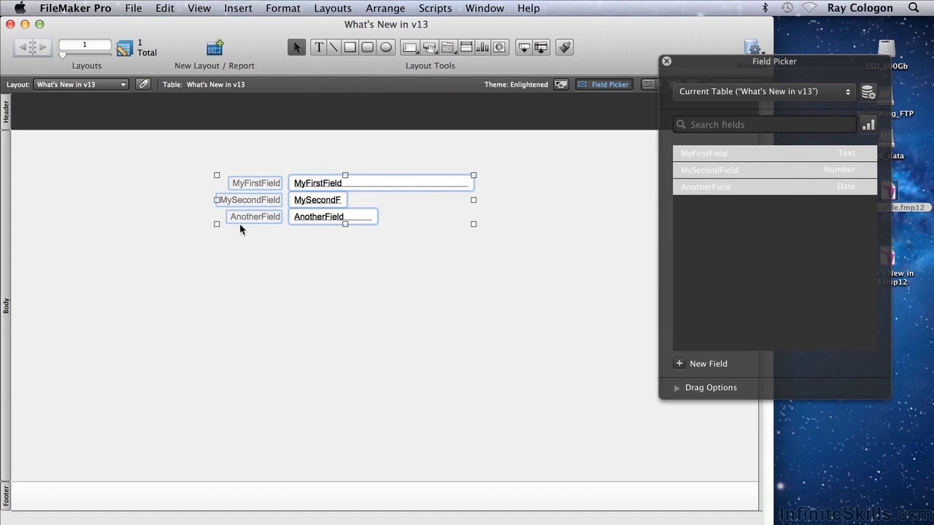
left_click(350, 312)
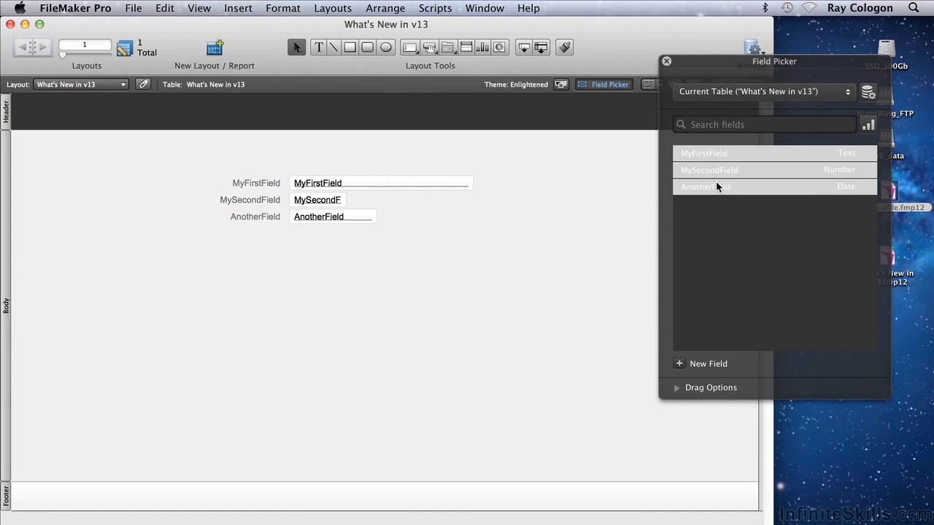
left_click(740, 65)
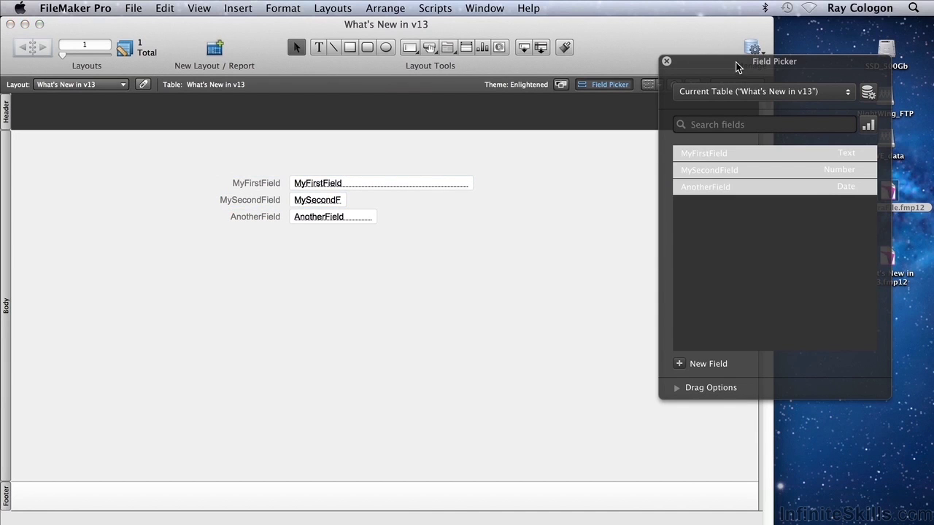
Set Drag Options to horizontal placement with labels above, then drop the three fields in a header row
left_click(675, 389)
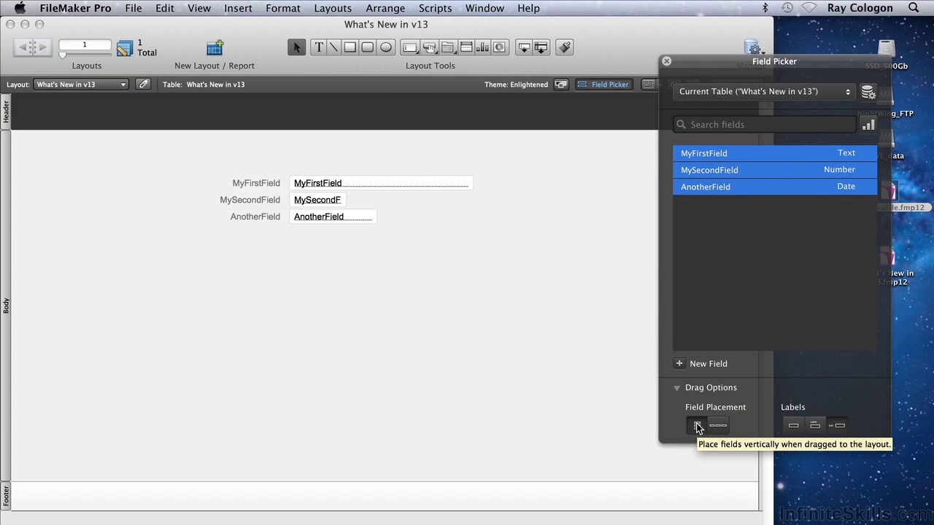
left_click(717, 427)
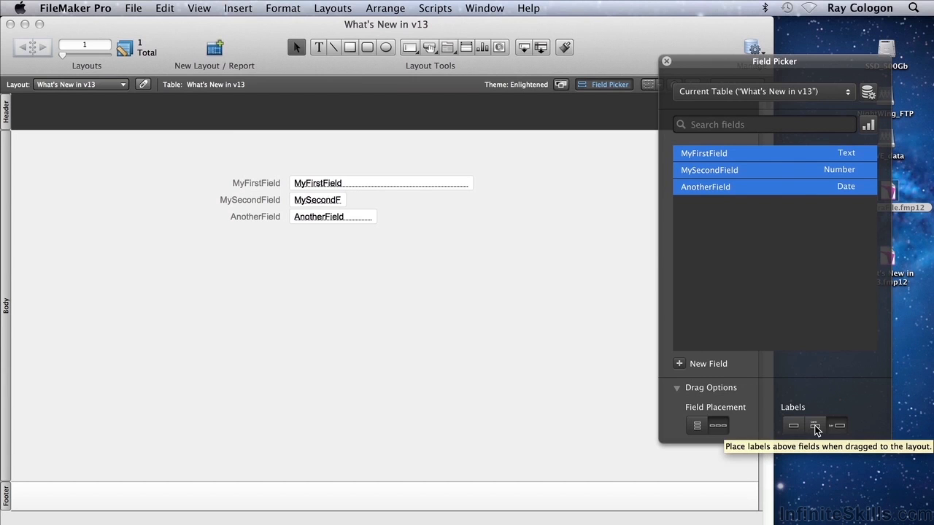
left_click(816, 429)
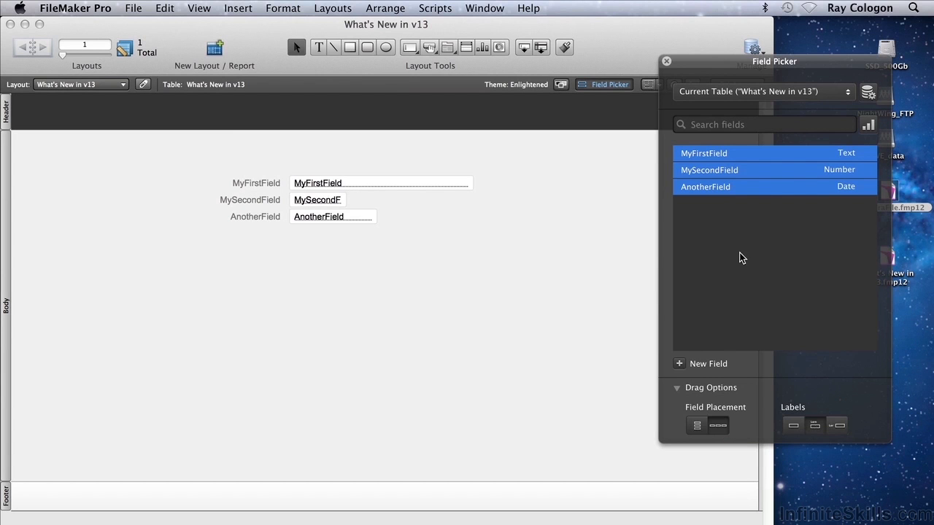
left_click_drag(725, 157, 292, 138)
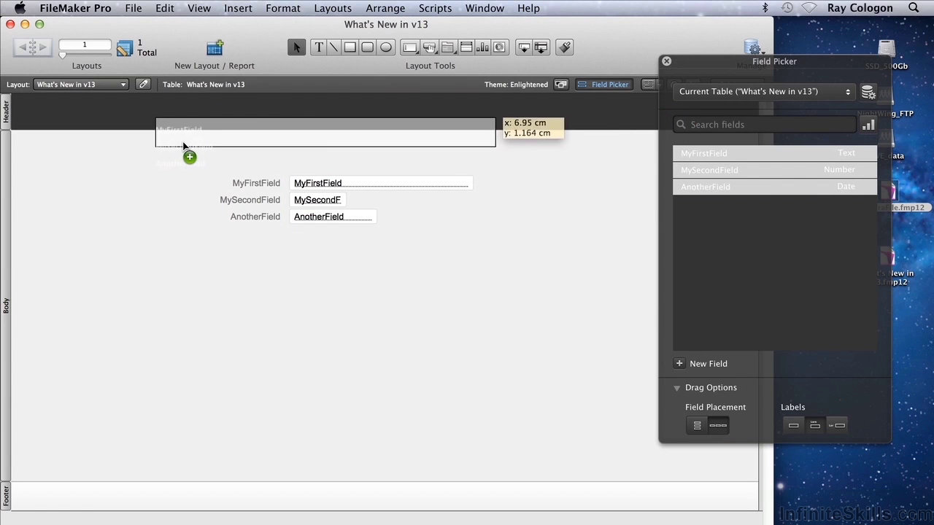
left_click_drag(292, 138, 156, 141)
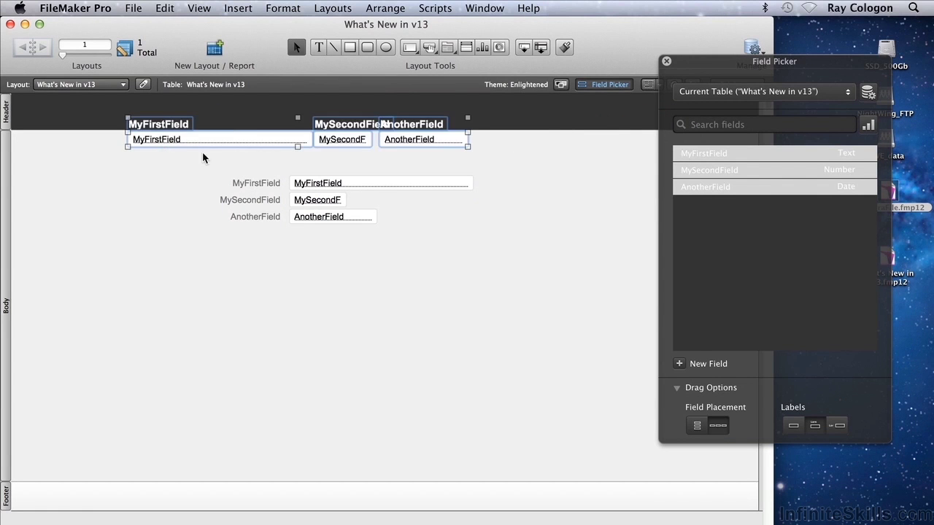
left_click(510, 151)
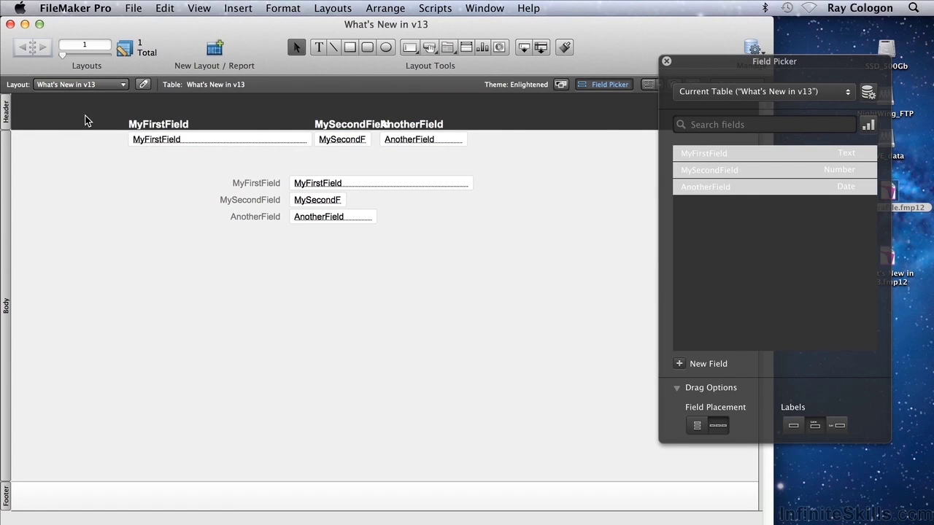
Shrink the header labels' font, delete the stacked body fields, and raise the Body boundary to one row
left_click_drag(85, 120, 449, 126)
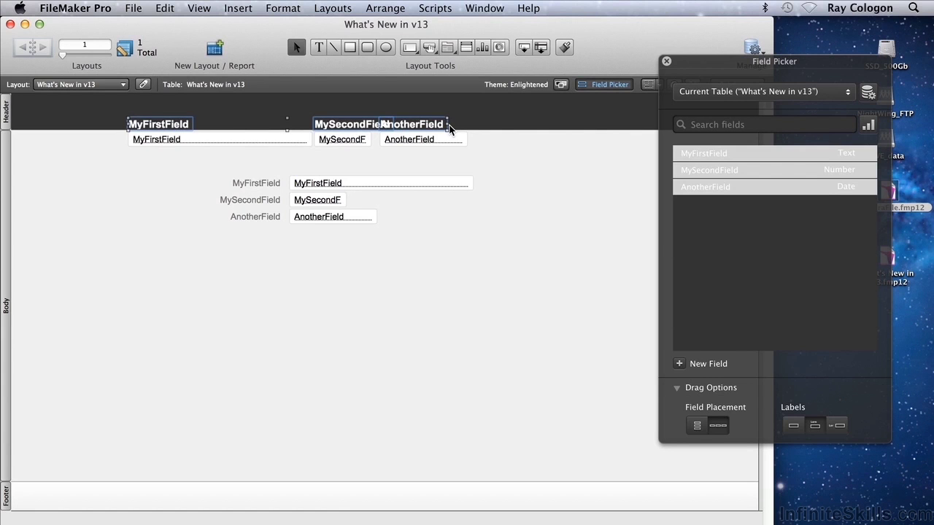
key("super+shift+comma")
key("super+shift+comma")
key("super+shift+comma")
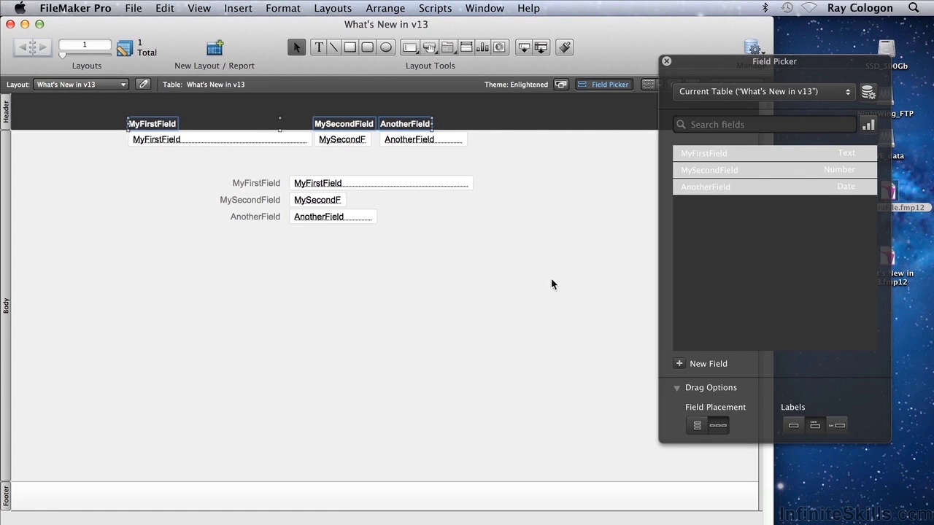
left_click_drag(531, 292, 132, 173)
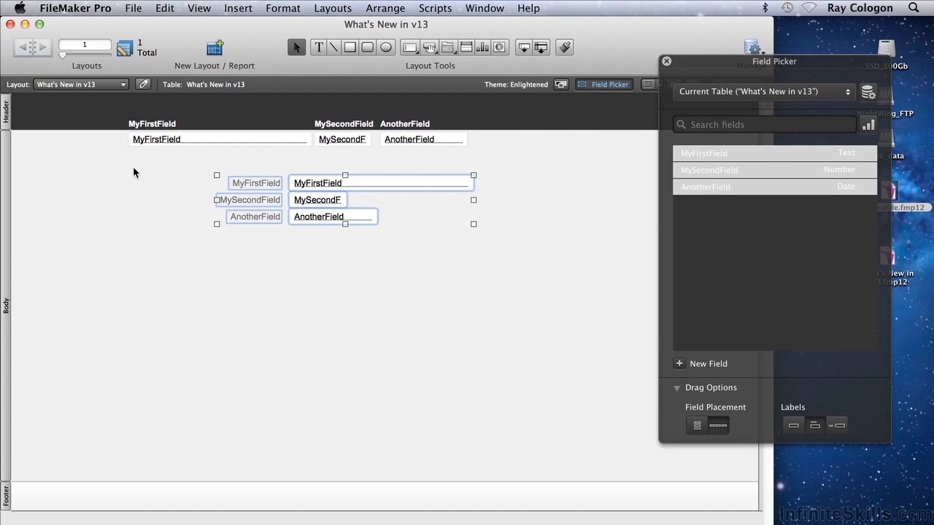
key("Delete")
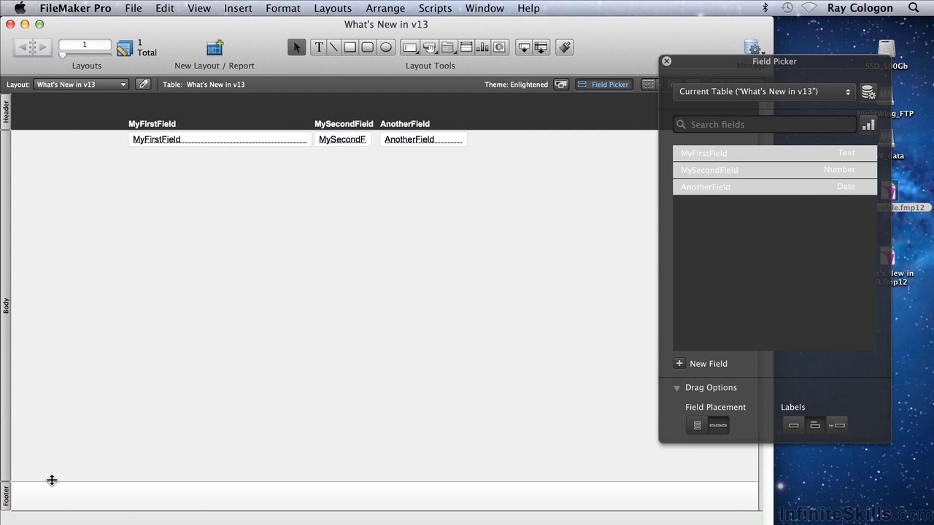
mouse_move(52, 480)
left_mouse_down()
mouse_move(37, 299)
mouse_move(59, 146)
left_mouse_up()
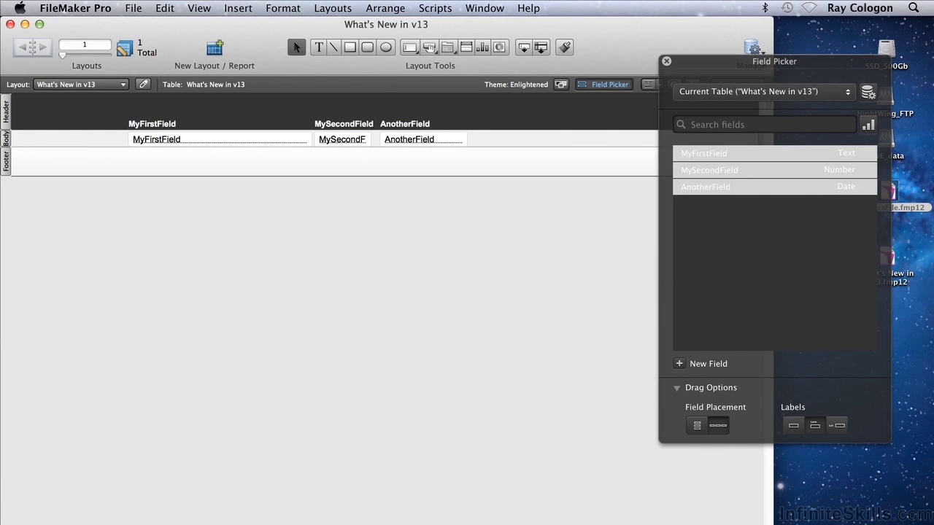
Switch to Browse mode in list view and enter a first record containing 'Some Data'
left_click(95, 519)
left_click(98, 501)
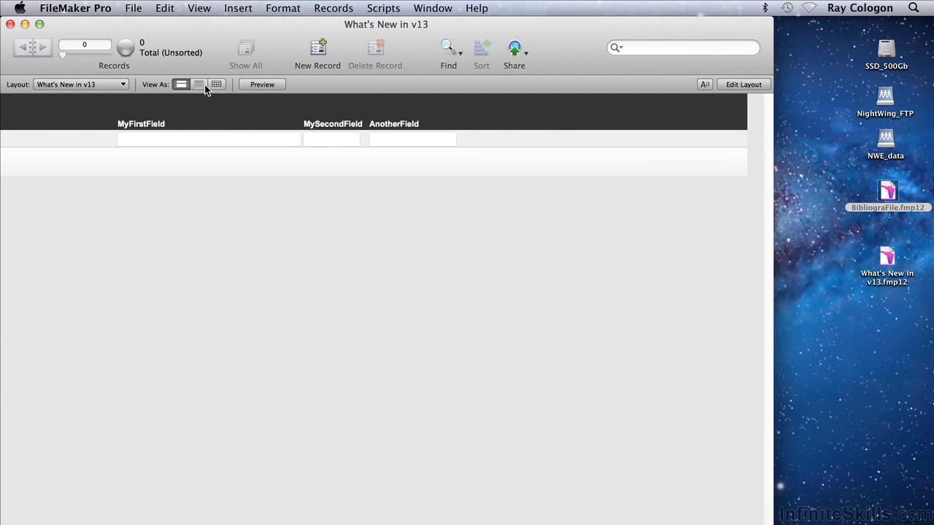
left_click(199, 84)
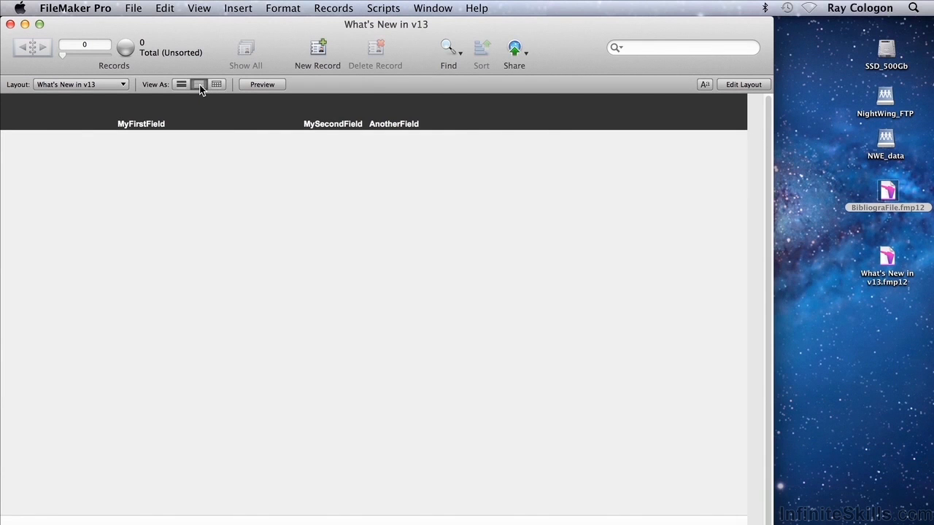
key("super+n")
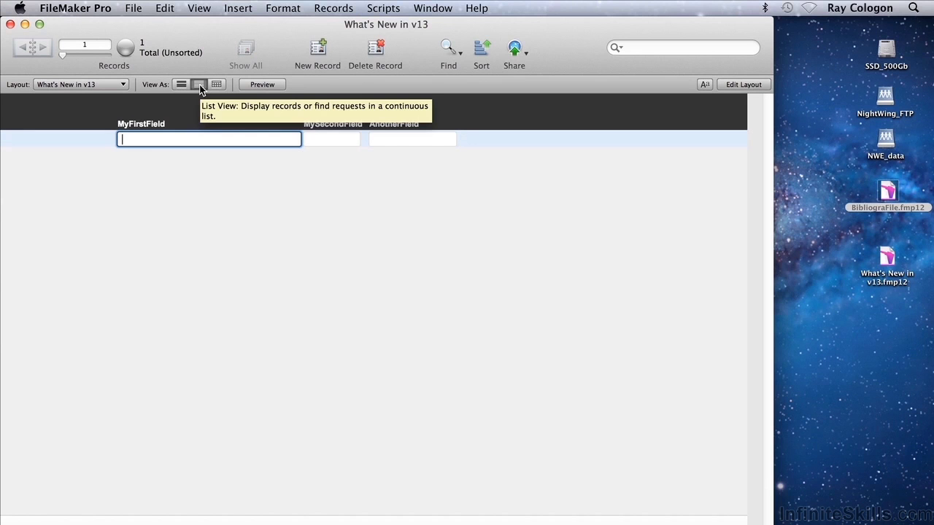
type("S")
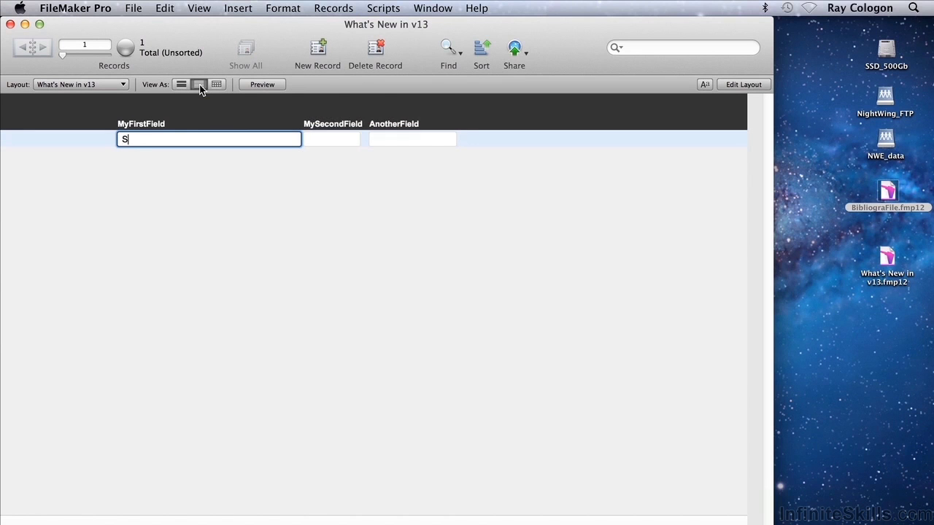
type("ome Data")
key("Return")
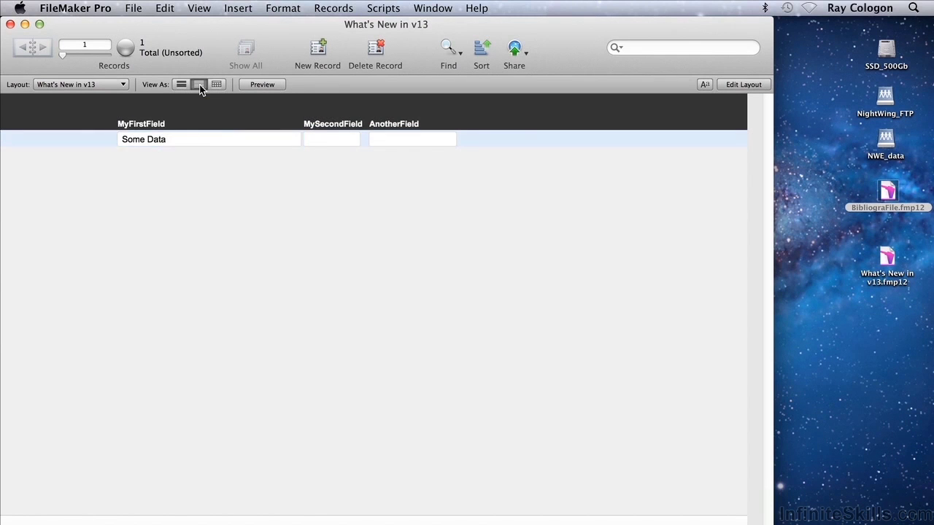
key("Return")
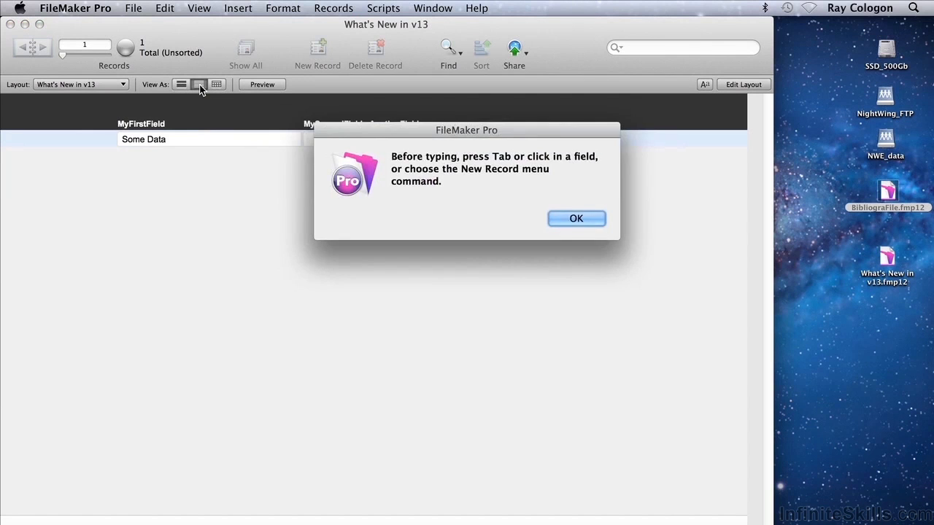
key("Return")
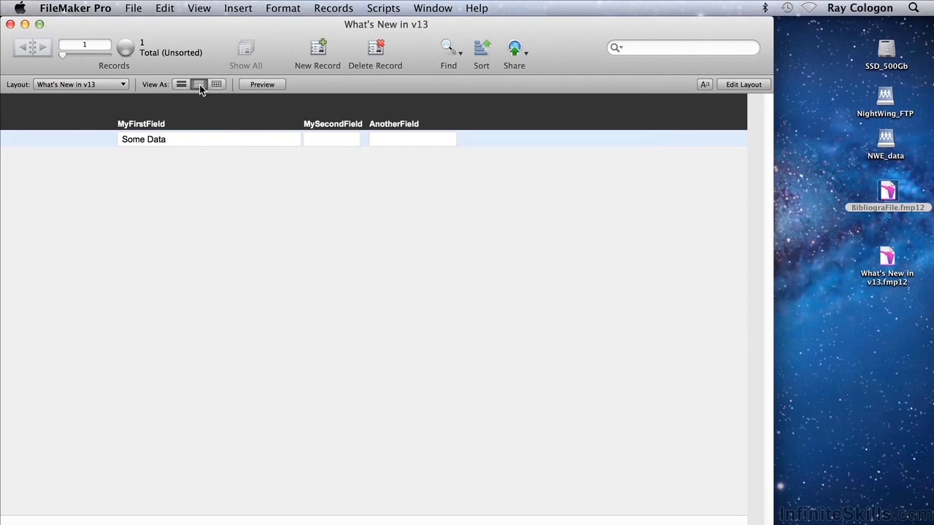
Add a second record containing 'More Data'
key("super+n")
type("More D")
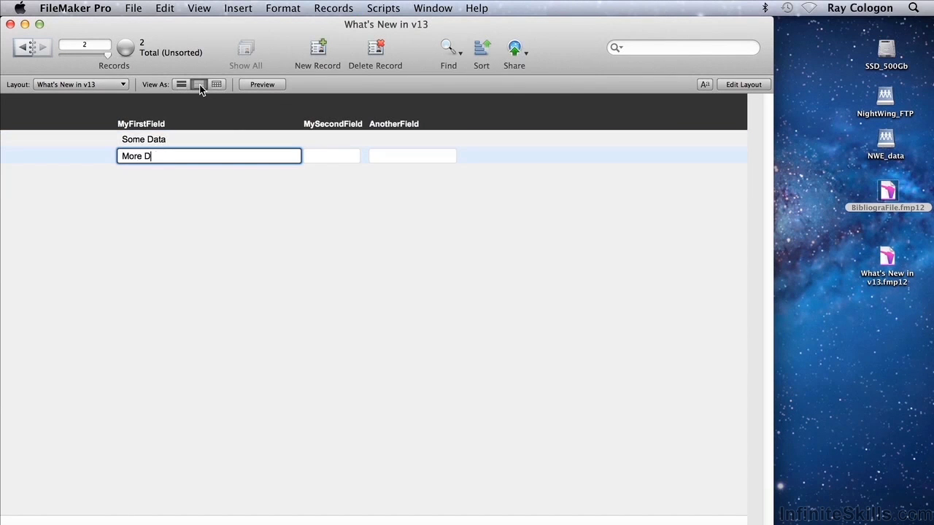
type("ata")
key("Return")
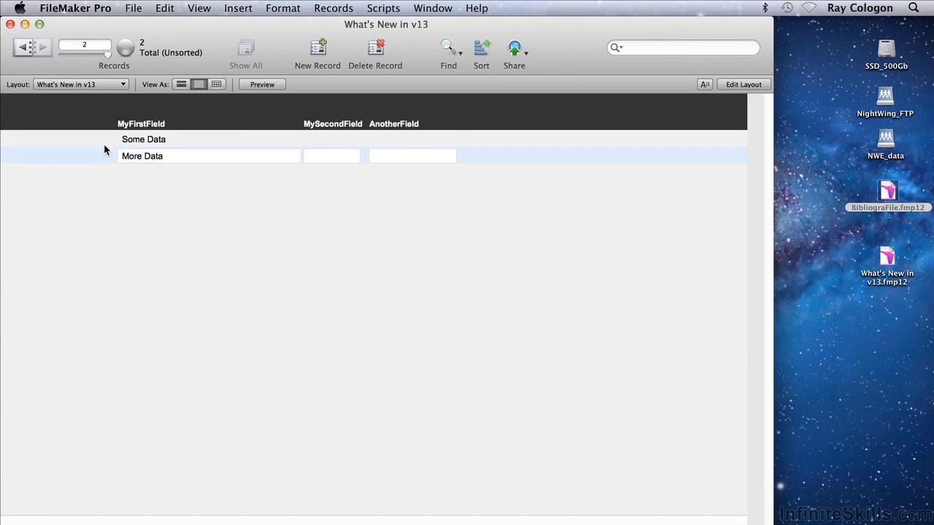
left_click(104, 143)
left_click(84, 152)
Back in Layout mode, add a new field named AFurtherField
key("super+l")
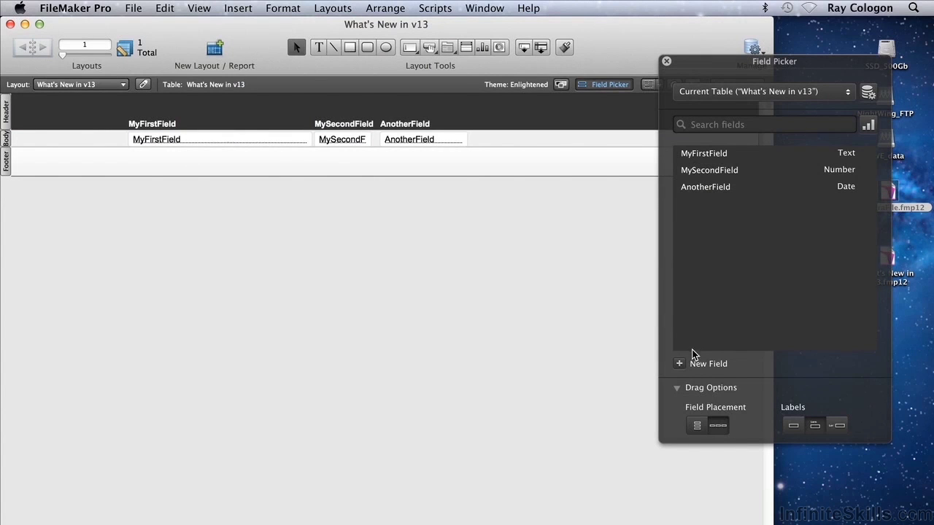
left_click(679, 365)
type("A")
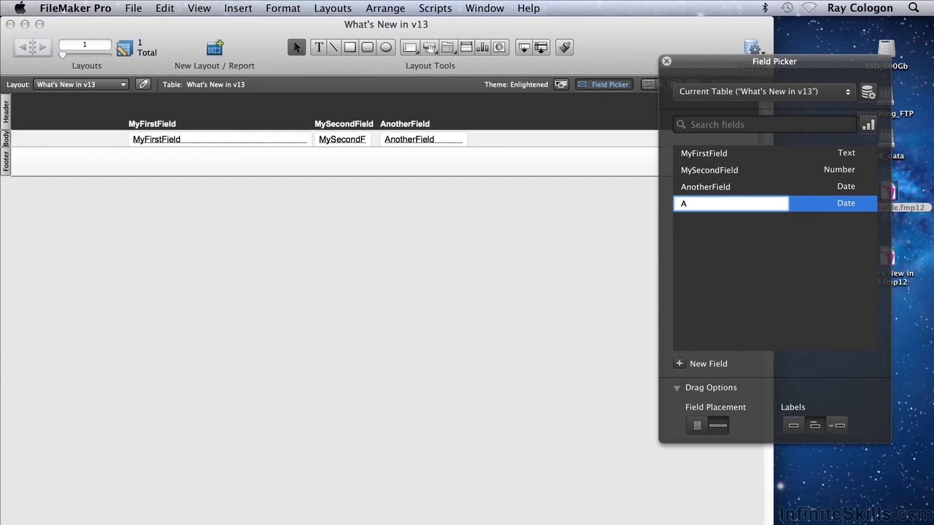
type("FurtherField")
key("Return")
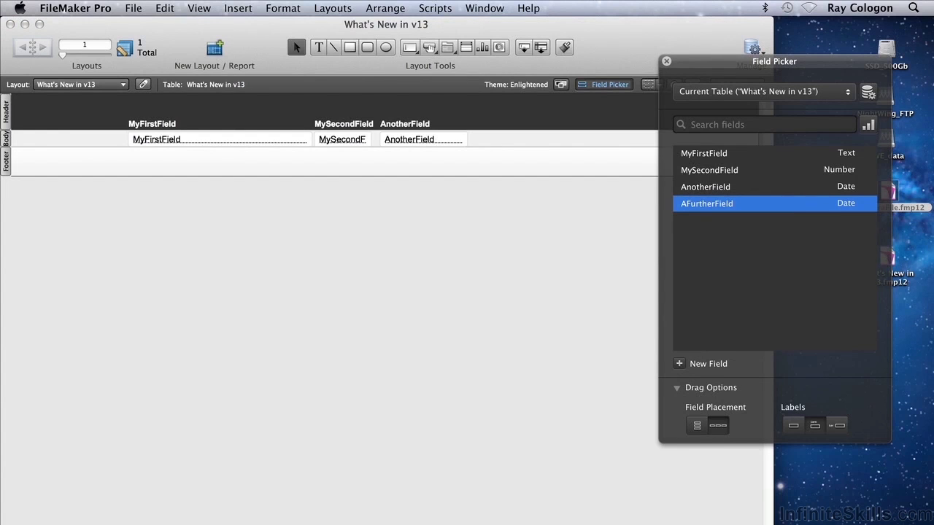
Rename AnotherField to AnotherFieldLikeThis
key("Up")
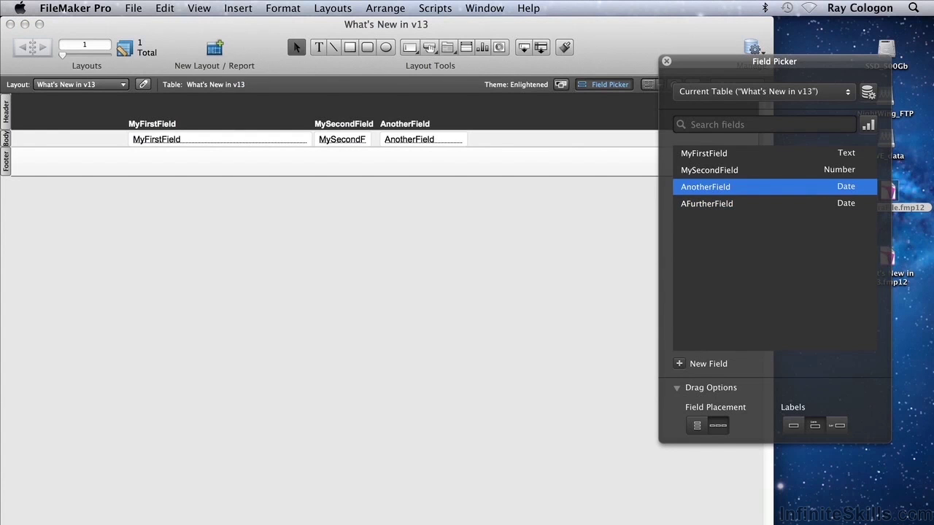
key("Return")
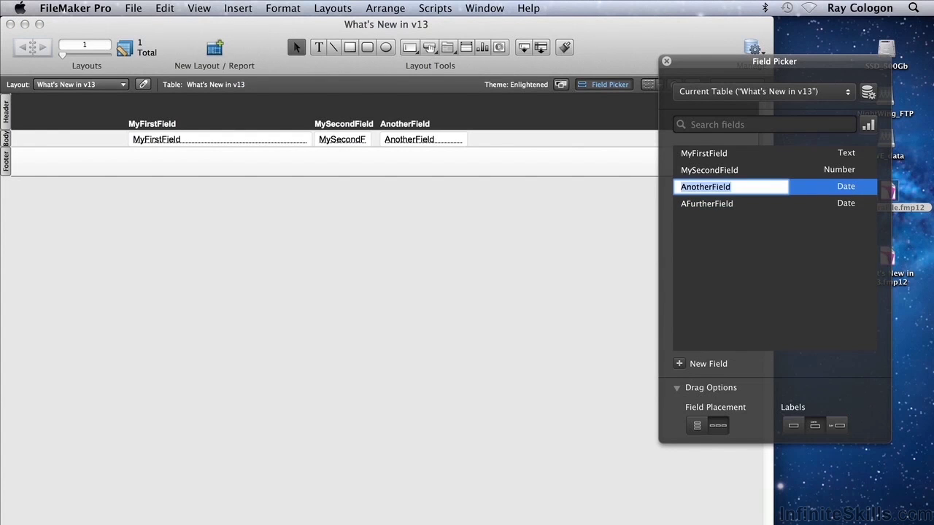
key("Right")
type("LikeThis")
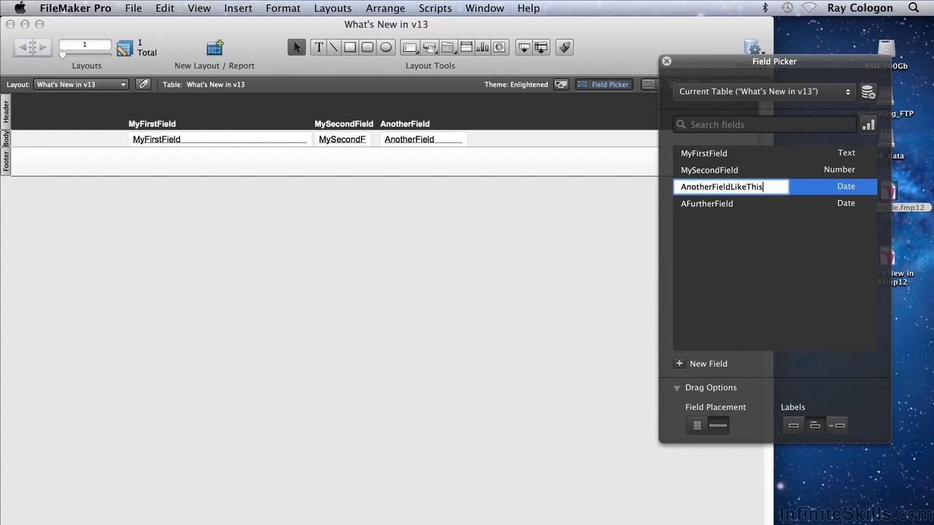
key("Return")
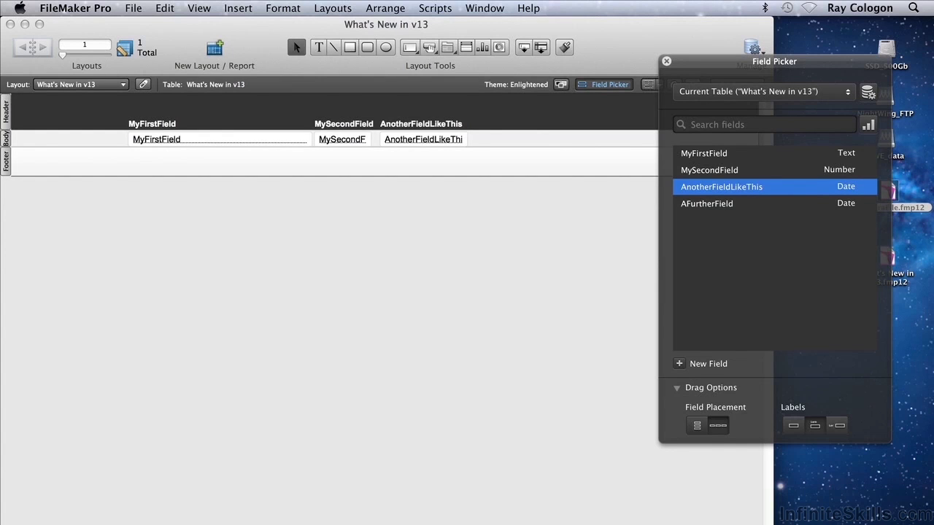
left_click(666, 62)
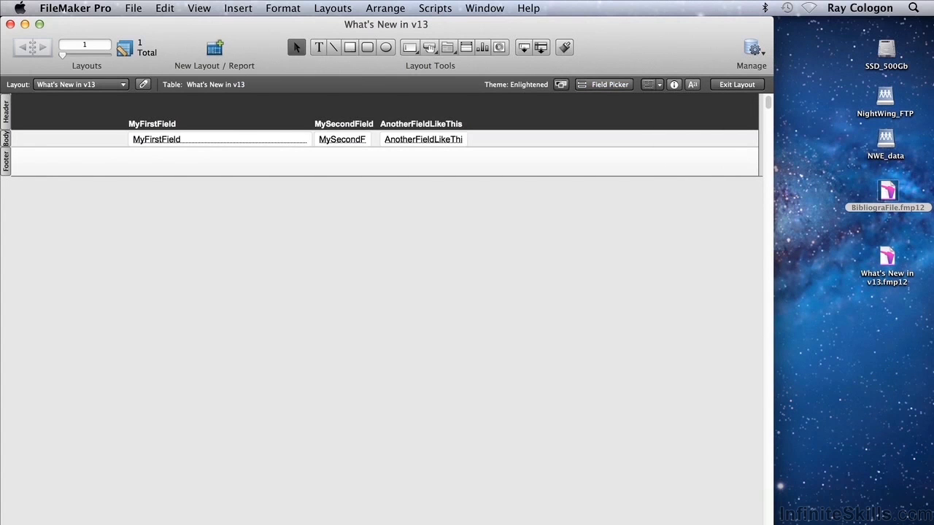
left_click(199, 8)
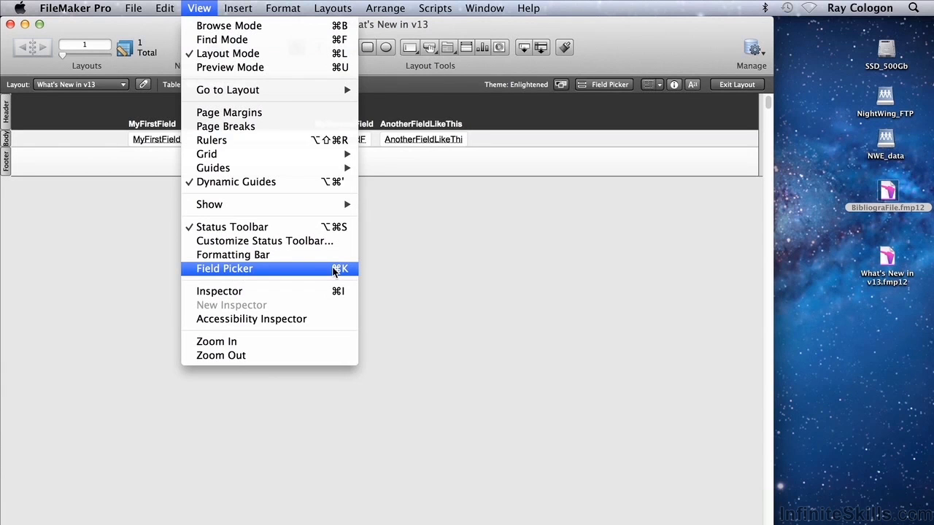
left_click(334, 270)
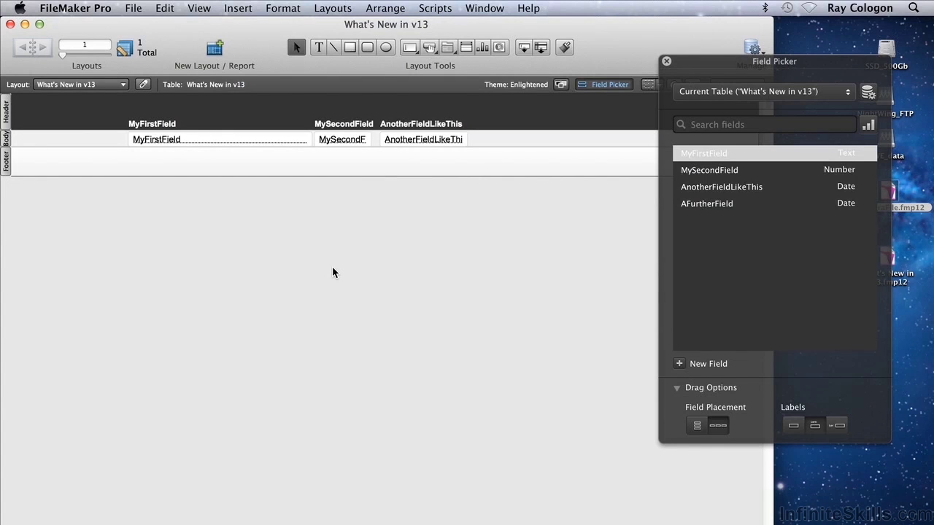
Briefly switch the third layout field to MySecondField via Specify Field, then restore AnotherFieldLikeThis
right_click(401, 141)
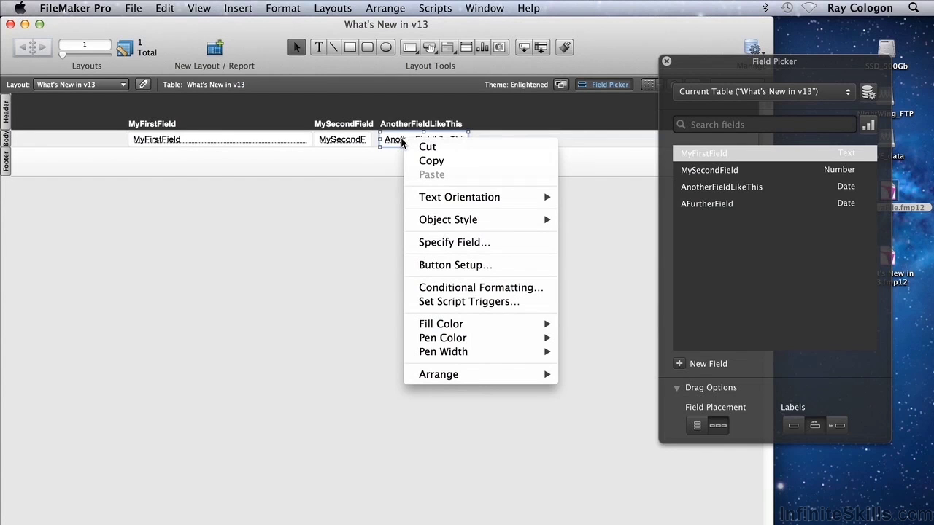
left_click(457, 248)
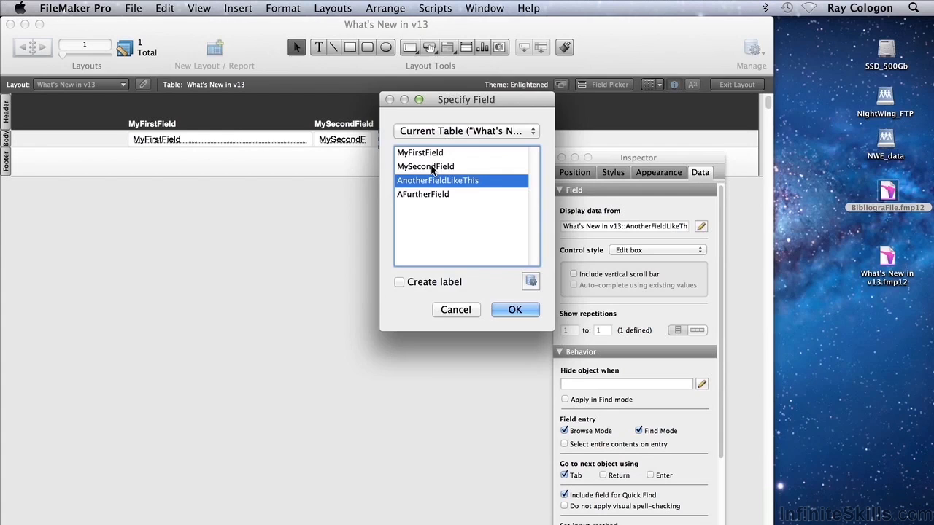
key("Return")
key("super+z")
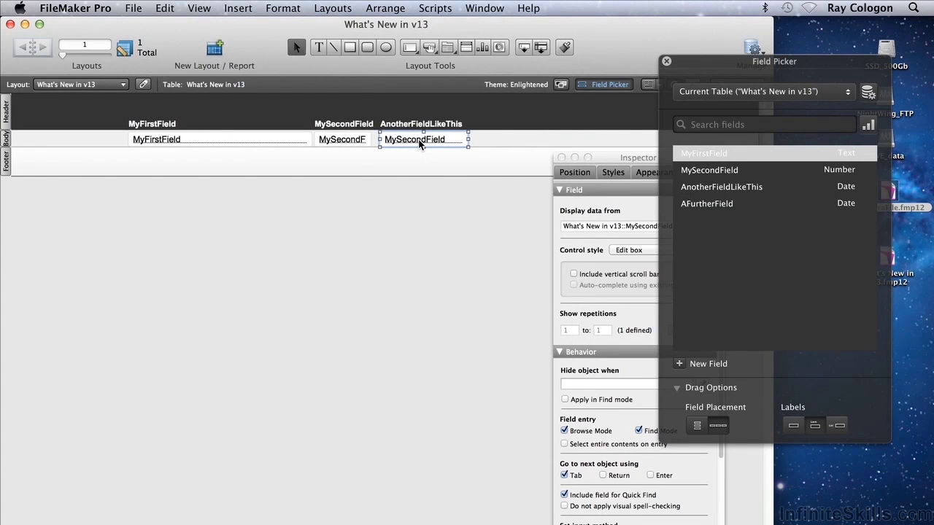
double_click(420, 142)
left_click(438, 182)
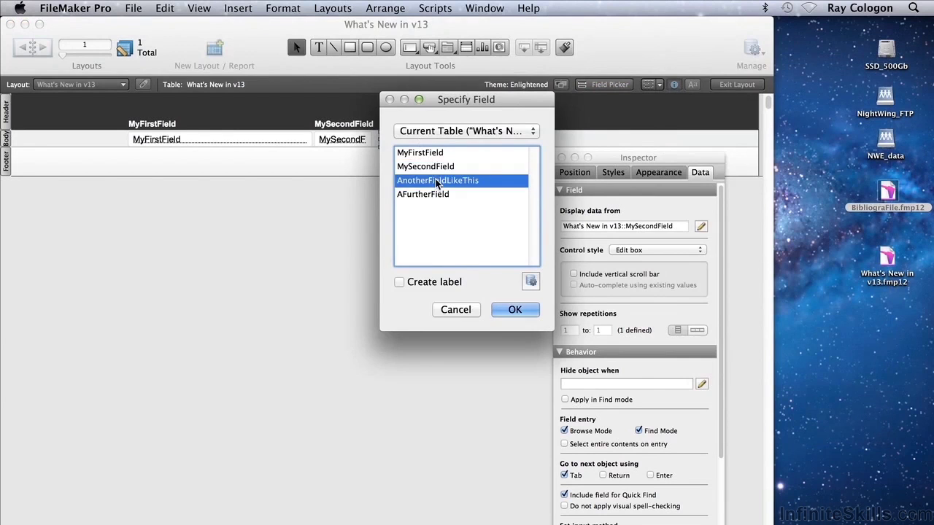
key("Return")
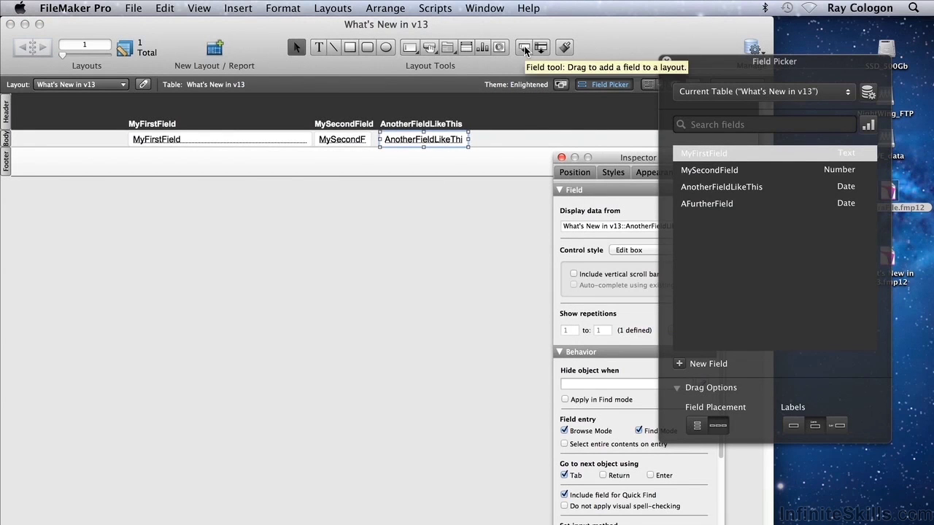
Place the AFurtherField field, with its label, right of AnotherFieldLikeThis in the body
left_click_drag(524, 50, 510, 138)
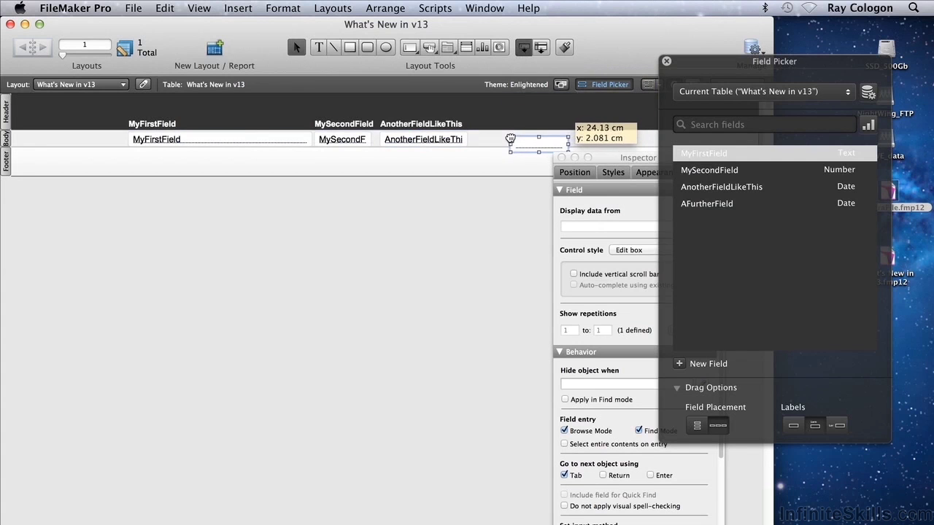
left_click_drag(510, 138, 505, 133)
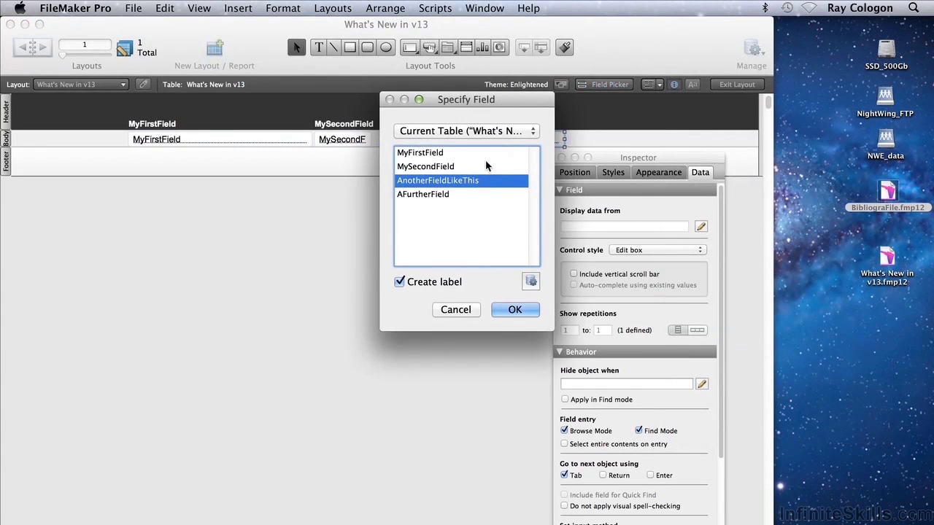
double_click(439, 194)
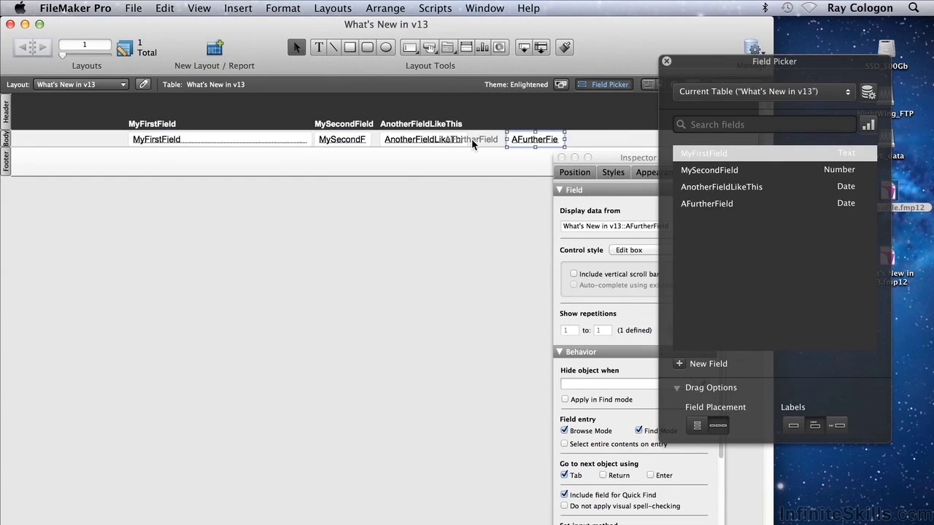
Move the AFurtherField label up into the header above its field
left_click_drag(472, 138, 536, 123)
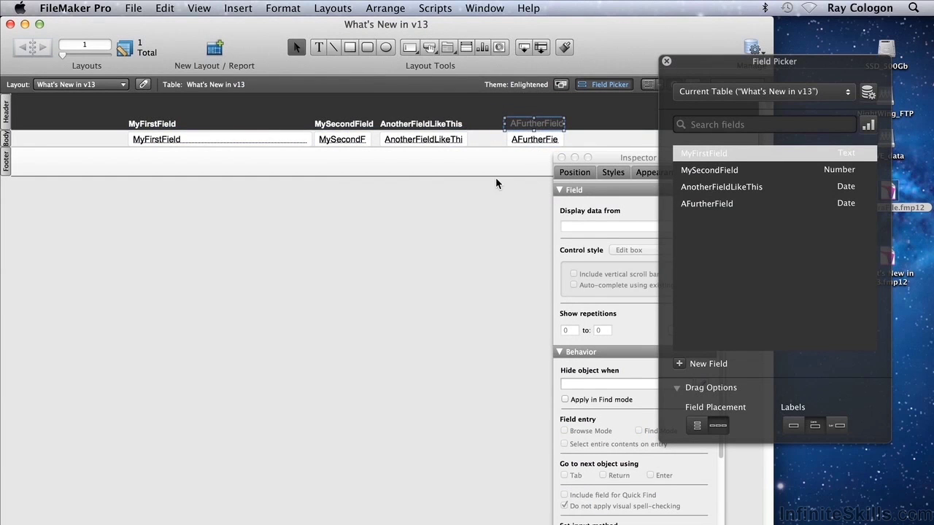
key("t")
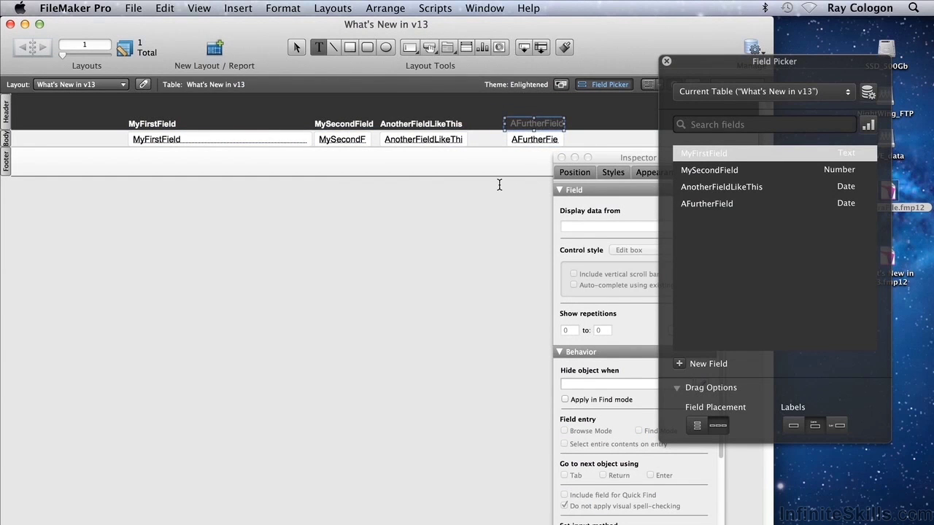
key("Escape")
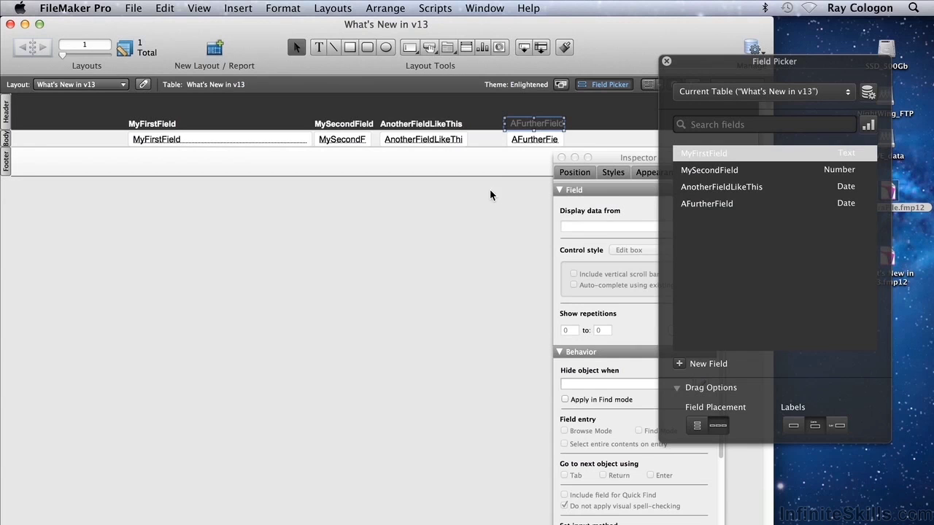